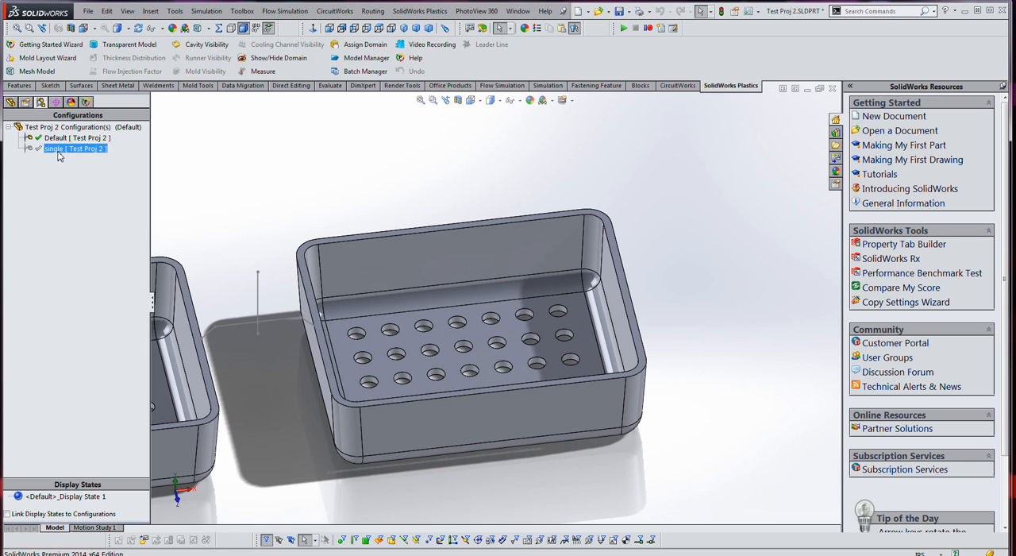
- Activate the single configuration and start a manual solid mesh of the tray without reusing the previous meshing parameters
double_click(60, 149)
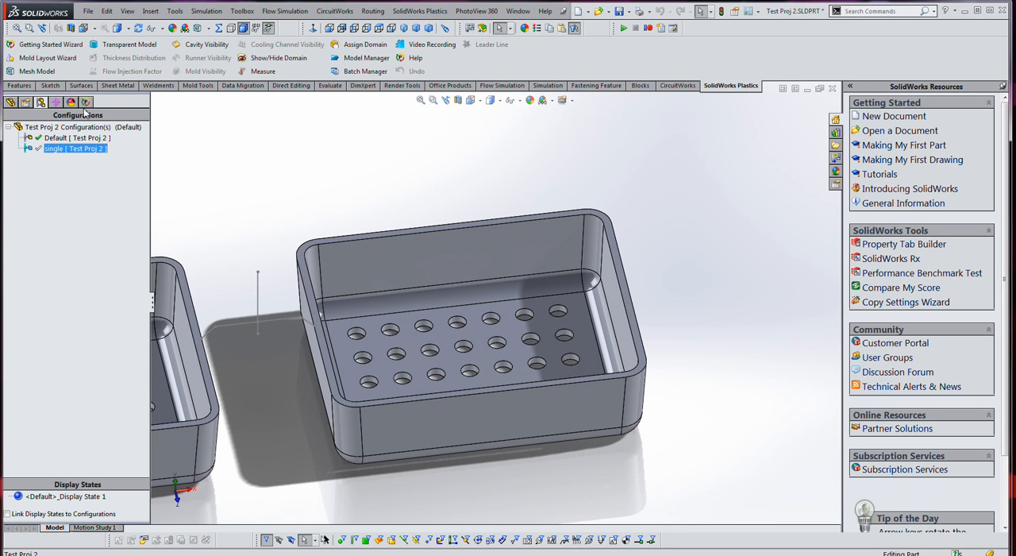
click(86, 103)
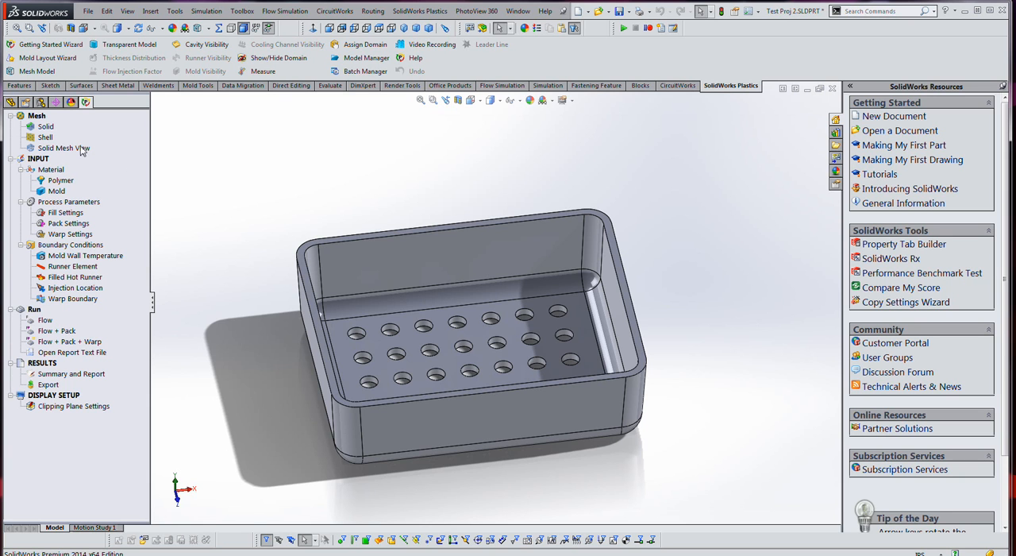
right_click(47, 132)
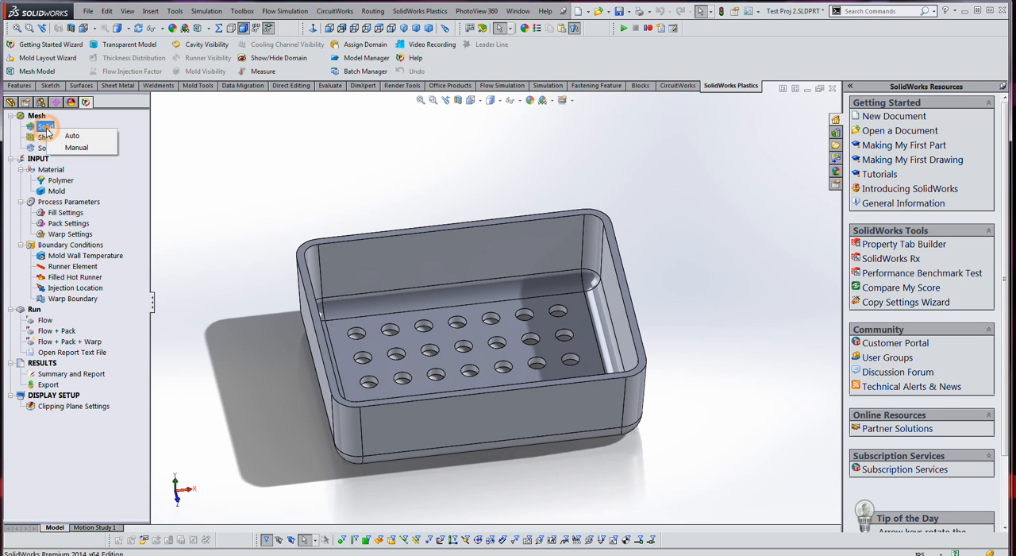
click(77, 150)
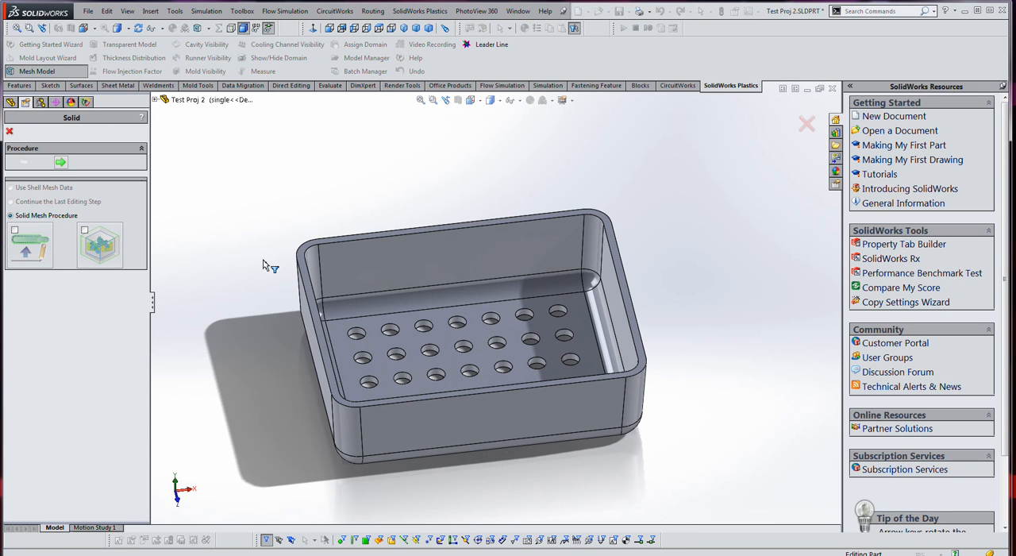
click(61, 163)
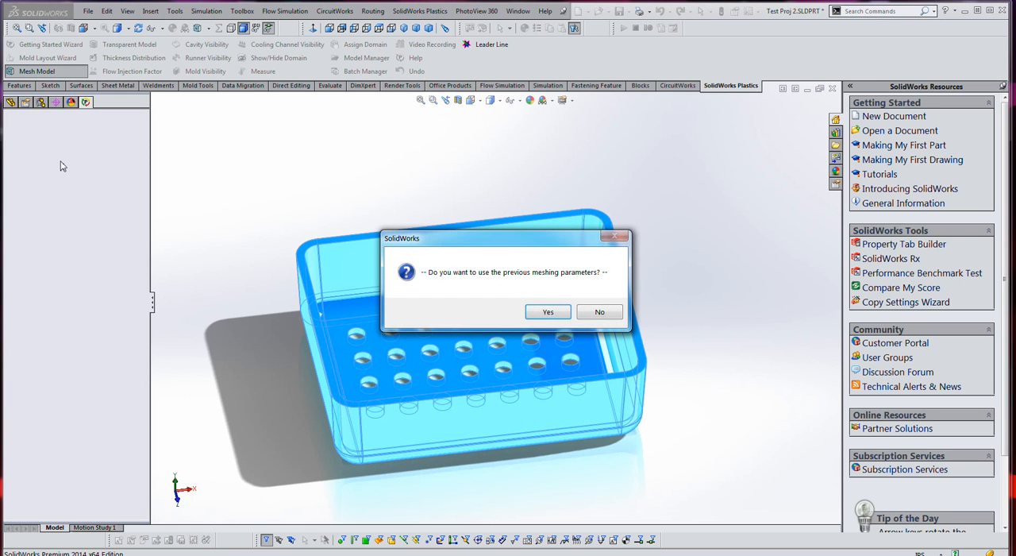
click(599, 312)
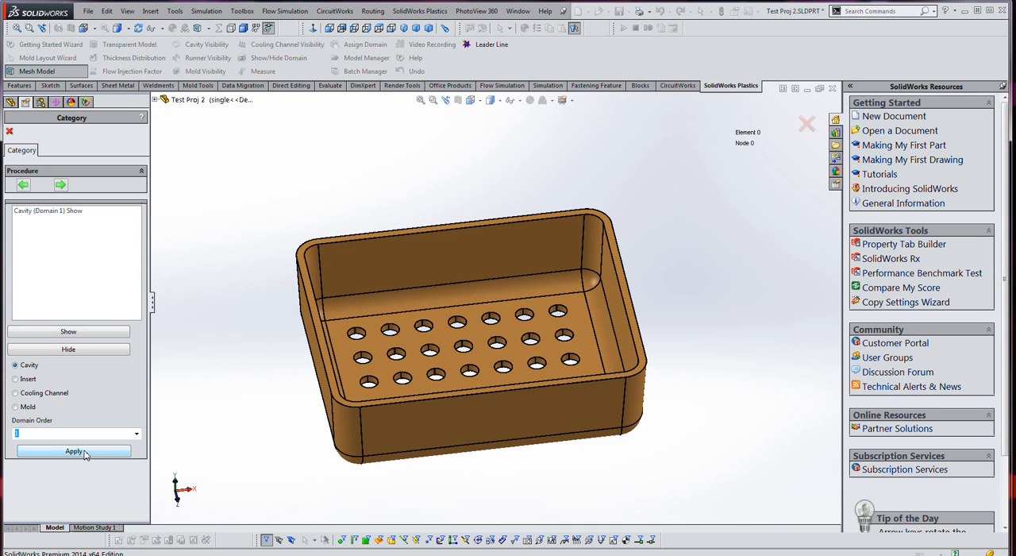
- Generate the surface mesh of the cavity domain with local refinement set to Auto
click(61, 186)
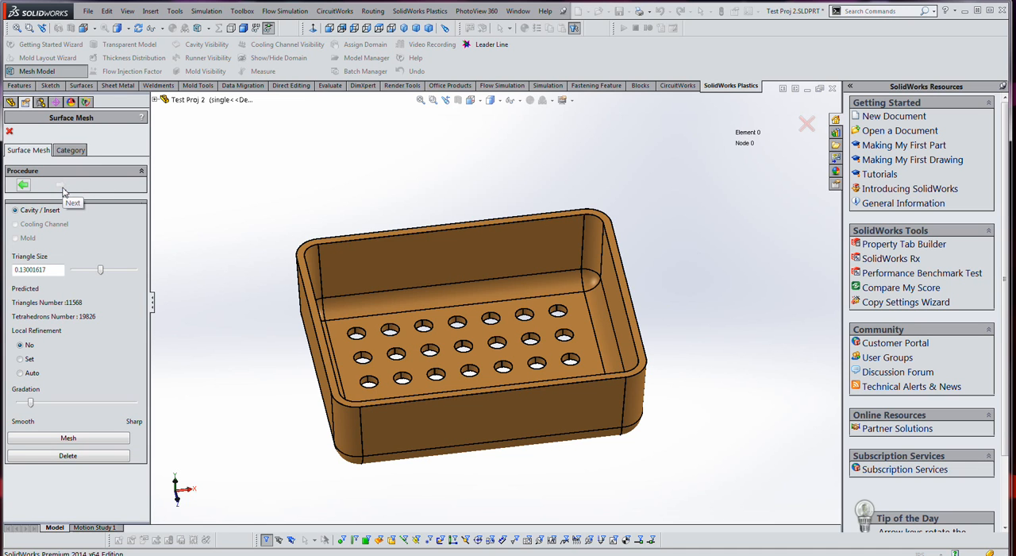
click(24, 186)
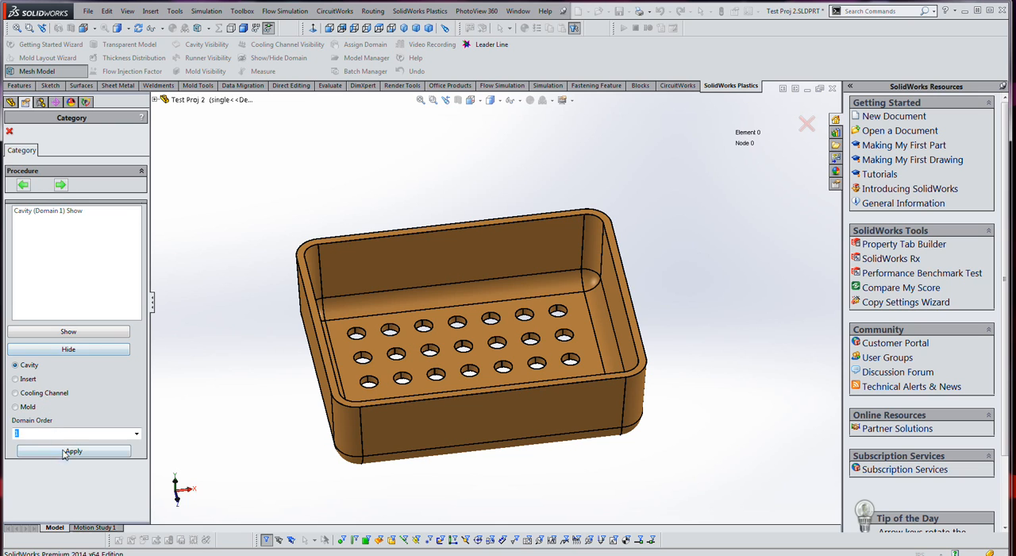
click(61, 186)
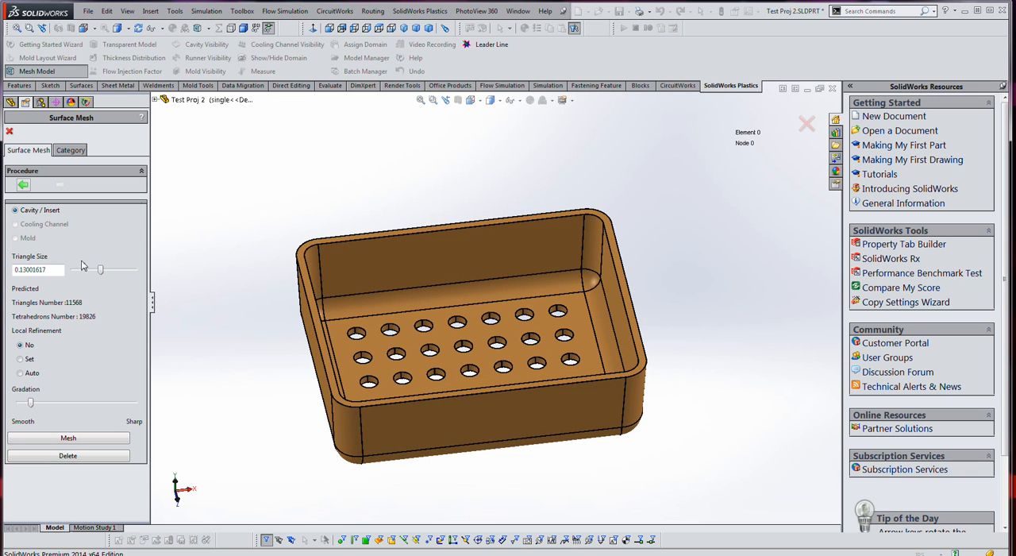
click(20, 372)
click(97, 441)
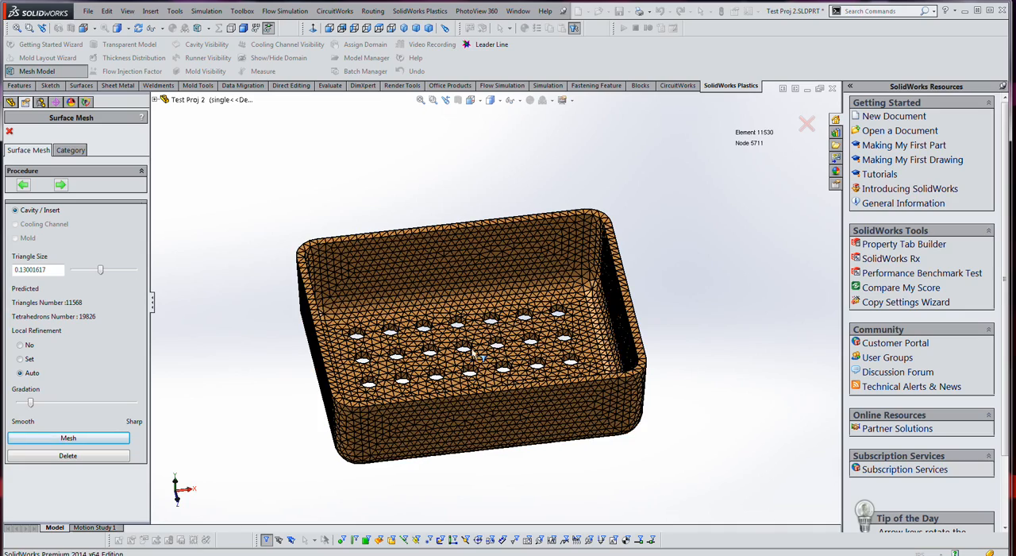
- Inspect the surface mesh around the floor holes, then review and accept the mesh summary
scroll(480, 357, down, 5)
scroll(473, 353, down, 1)
middle_drag(481, 345, 480, 398)
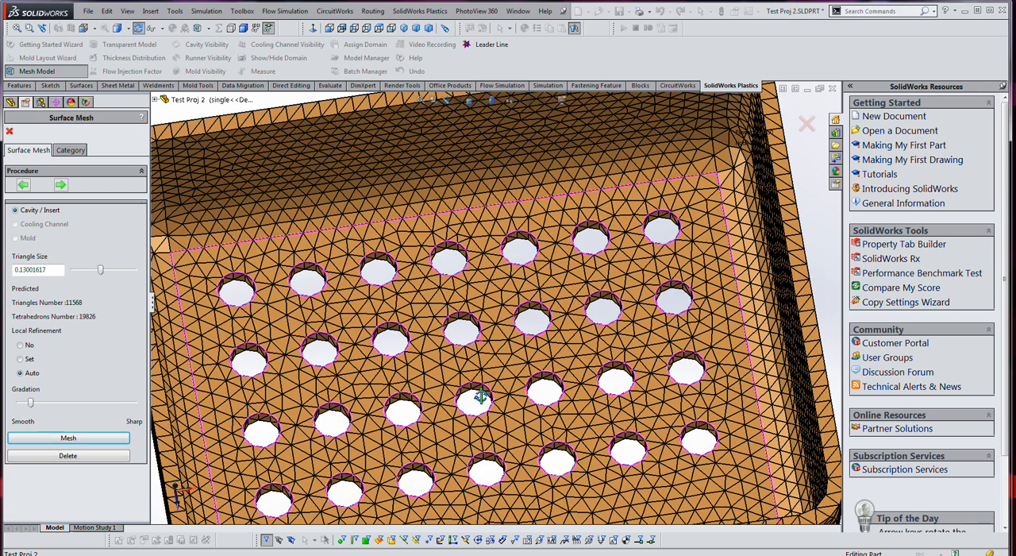
scroll(476, 366, up, 2)
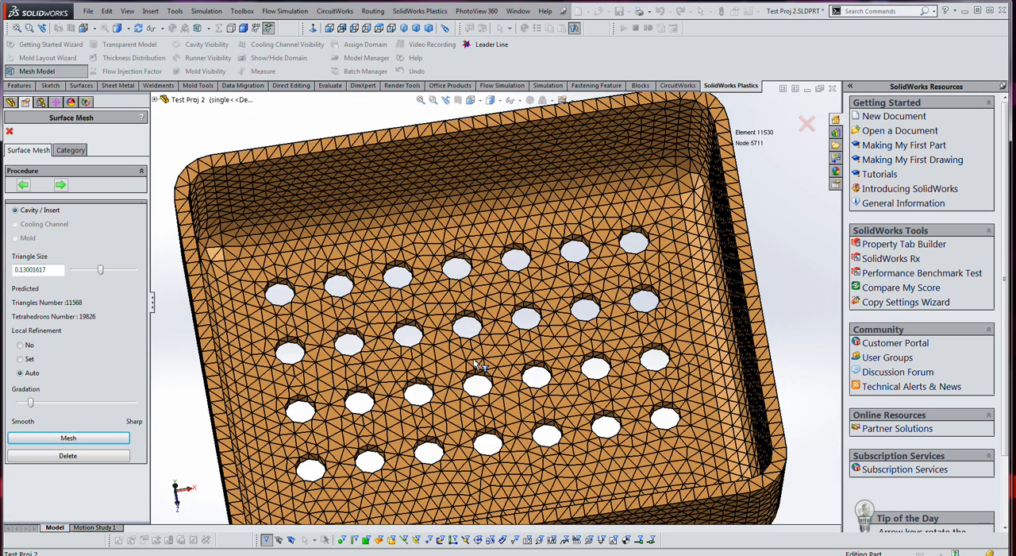
middle_drag(401, 351, 400, 309)
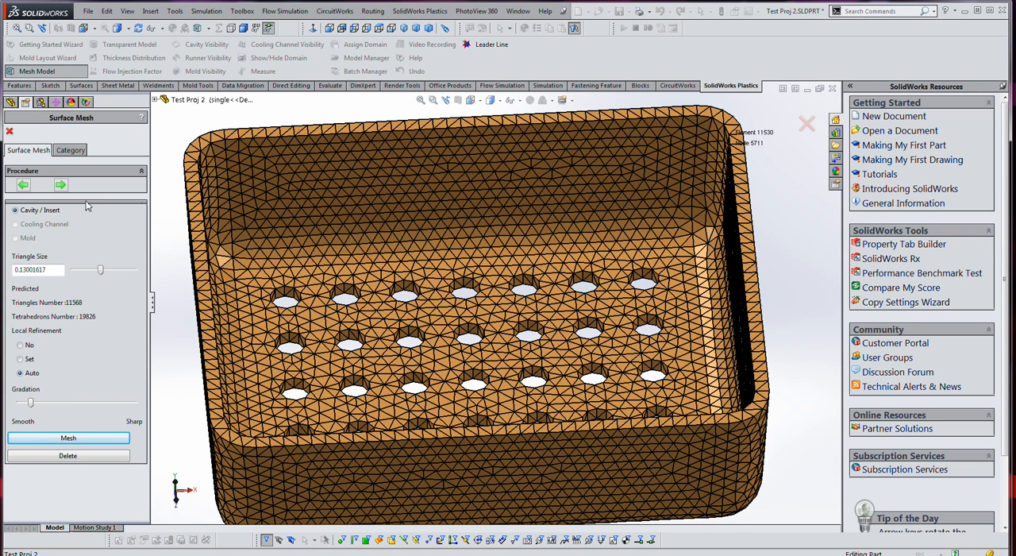
click(60, 184)
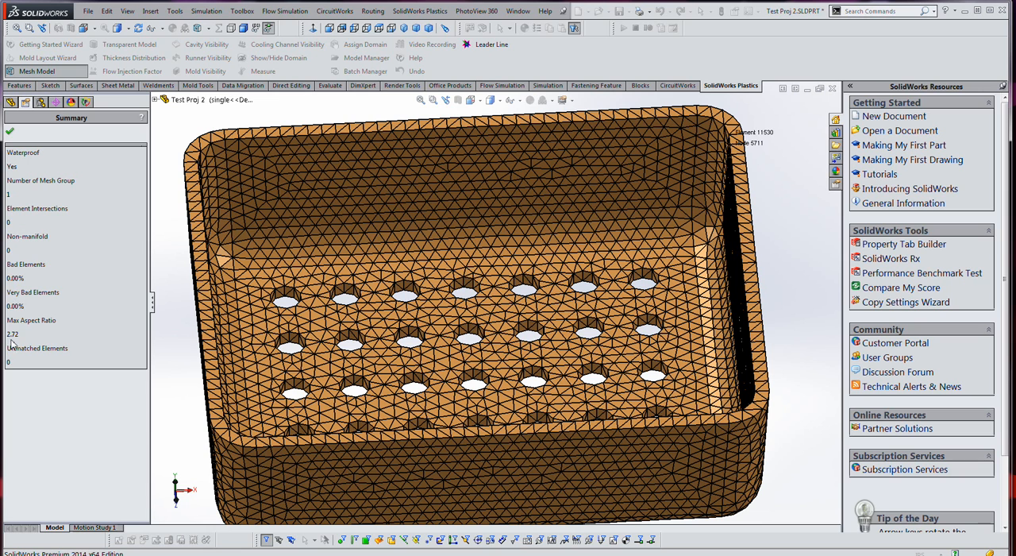
click(10, 132)
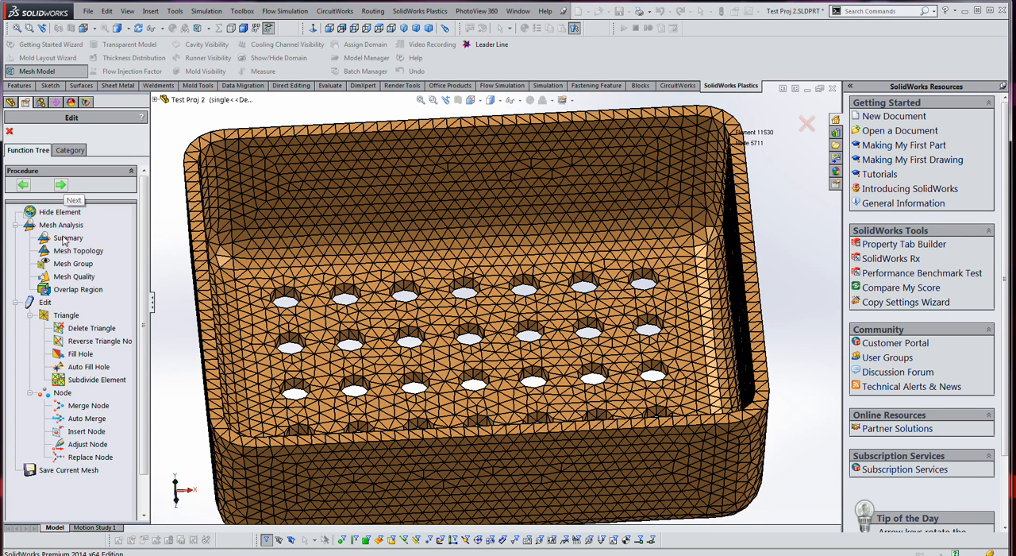
- Transform the surface mesh into a tetrahedral solid mesh using the Hybrid parameter for the cavity
click(62, 184)
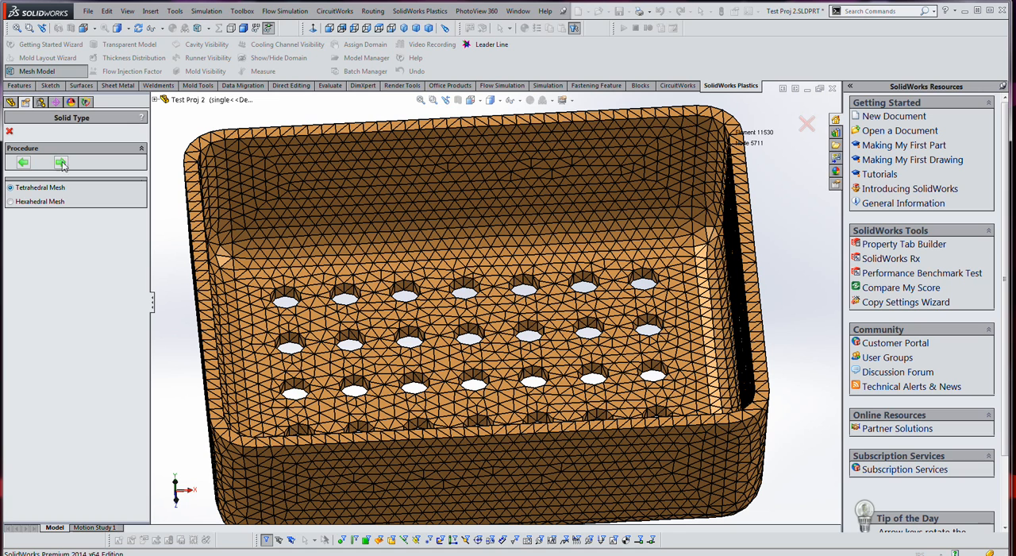
click(60, 163)
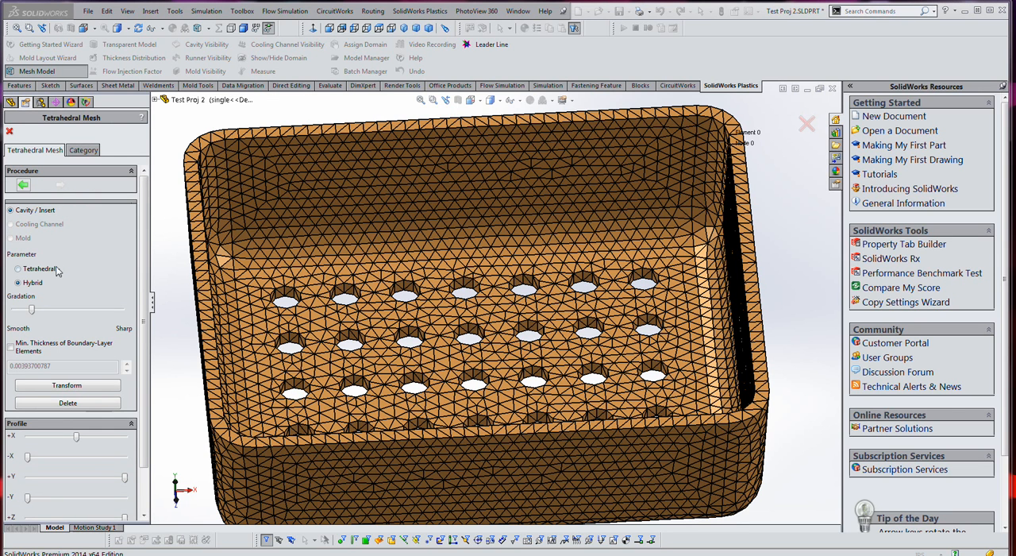
click(93, 387)
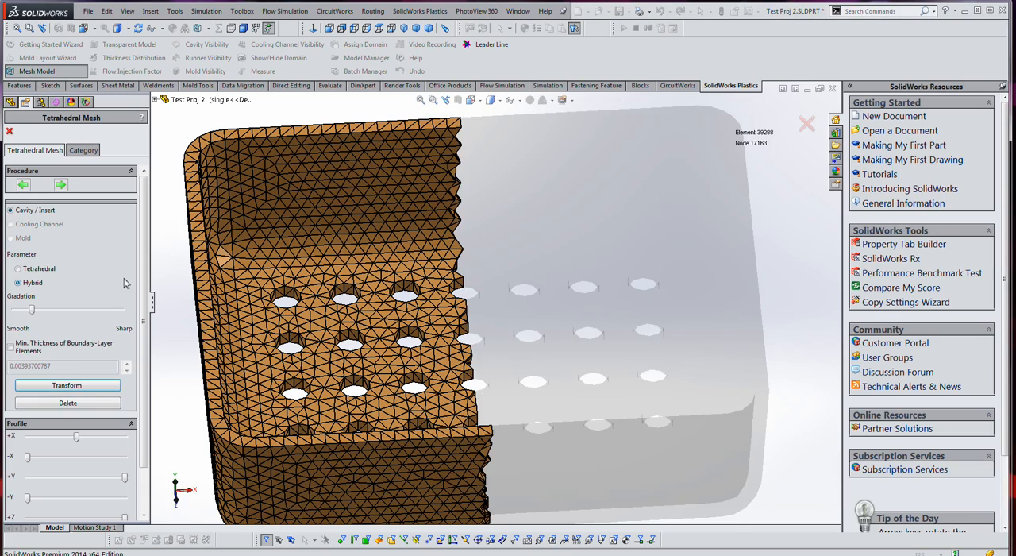
- Examine the sectioned solid mesh through the tray's wall and floor, and complete the meshing procedure
middle_drag(606, 423, 511, 380)
scroll(387, 431, down, 4)
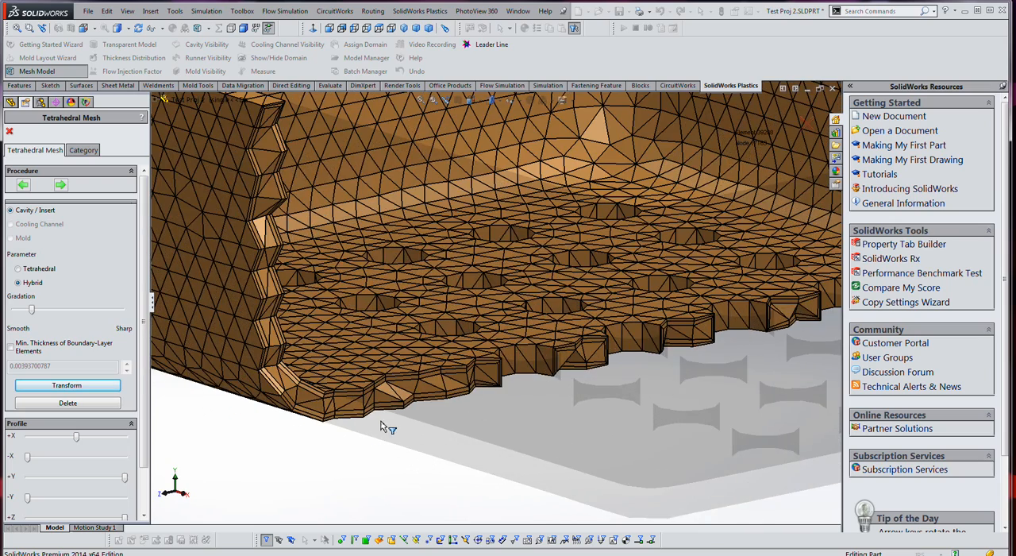
scroll(438, 401, up, 2)
middle_drag(436, 413, 473, 444)
scroll(473, 444, up, 2)
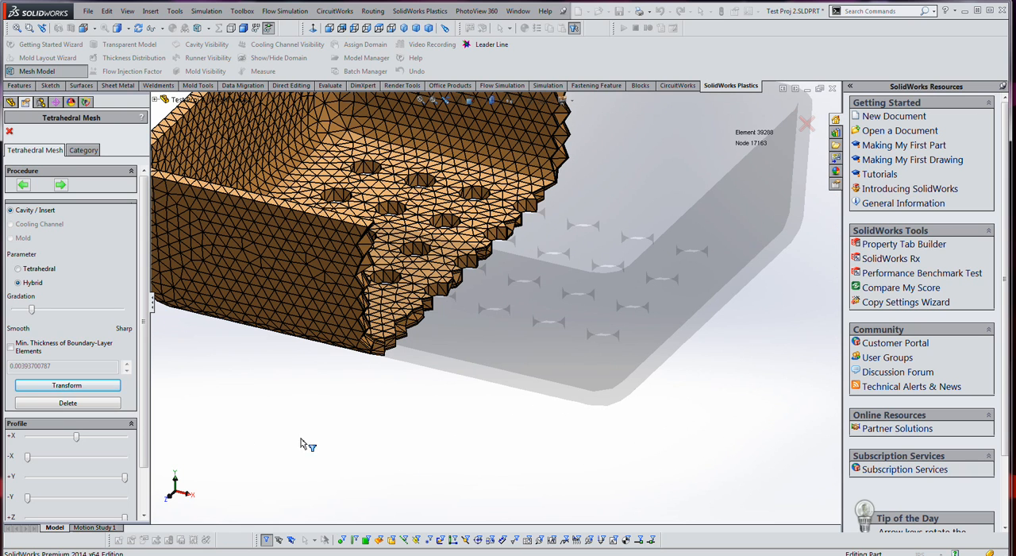
click(61, 185)
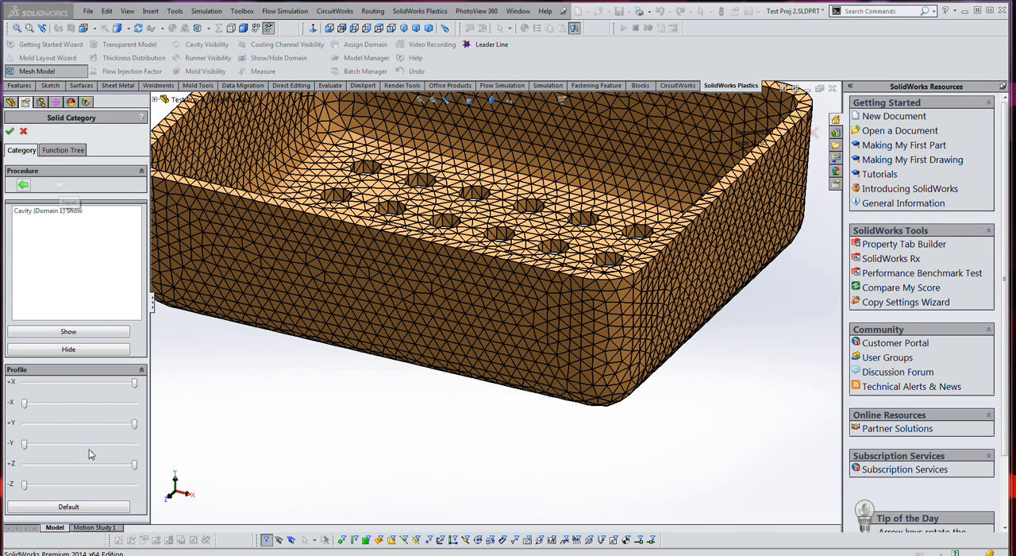
click(8, 132)
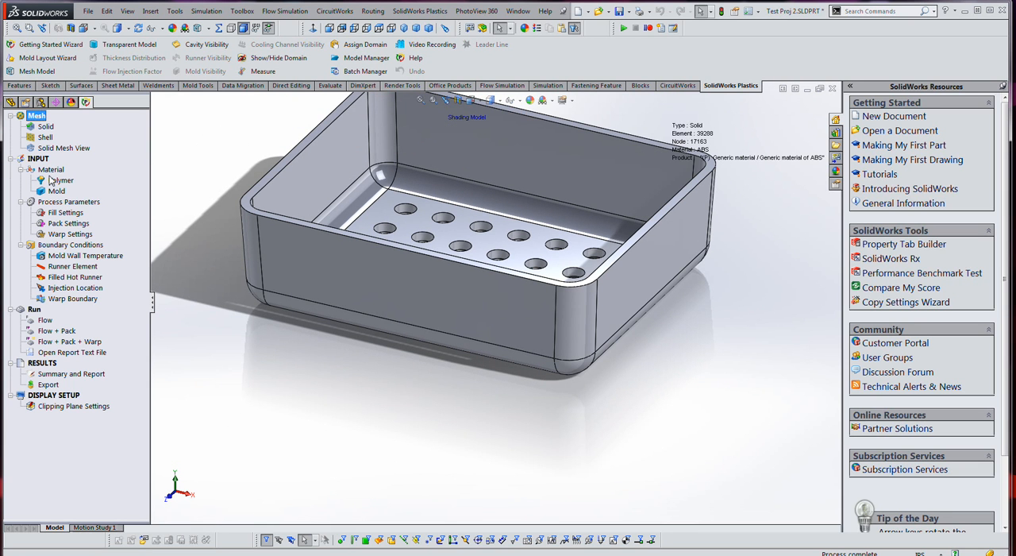
- Examine the finished solid mesh around the tray's floor holes in the solid mesh view and leave it
click(56, 151)
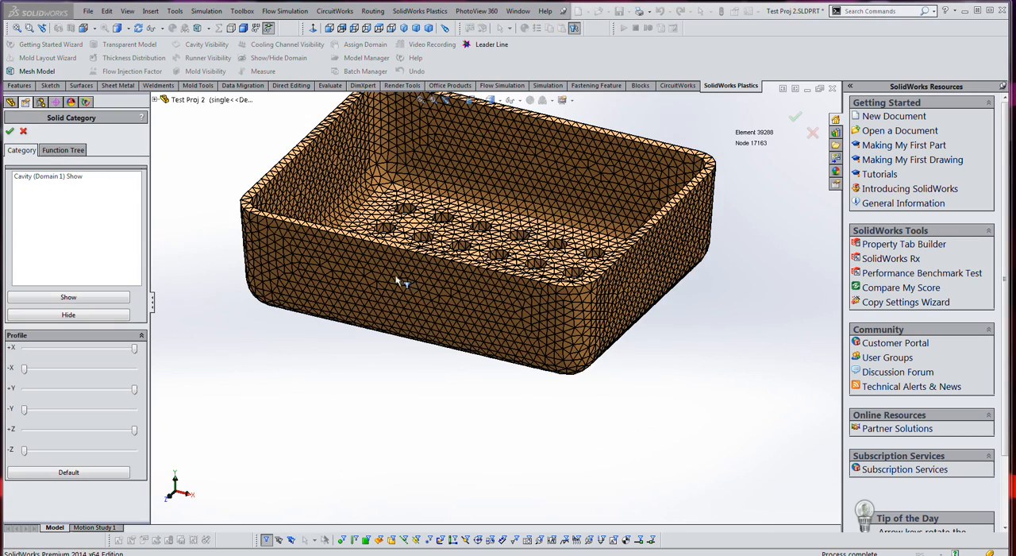
scroll(423, 226, down, 5)
middle_drag(424, 226, 426, 297)
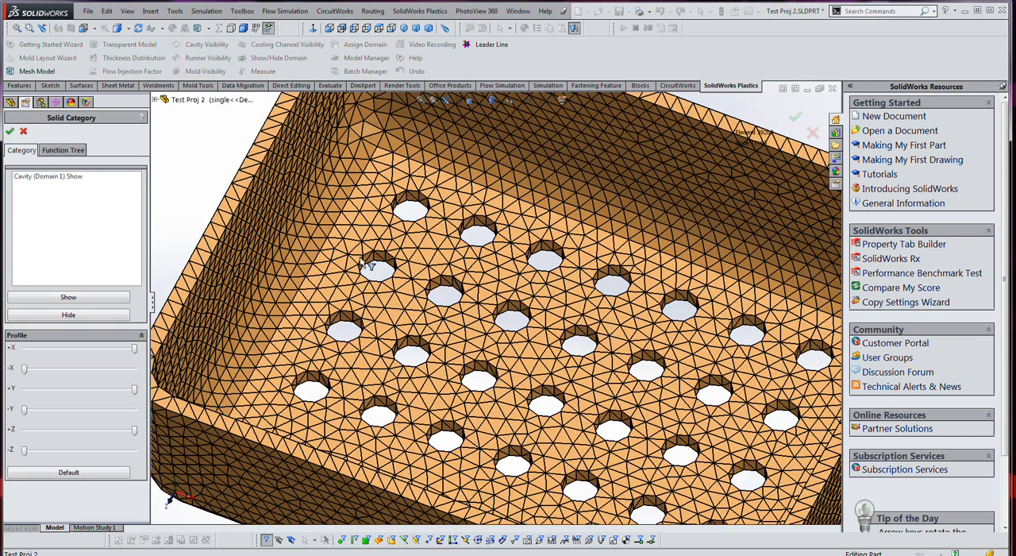
click(25, 132)
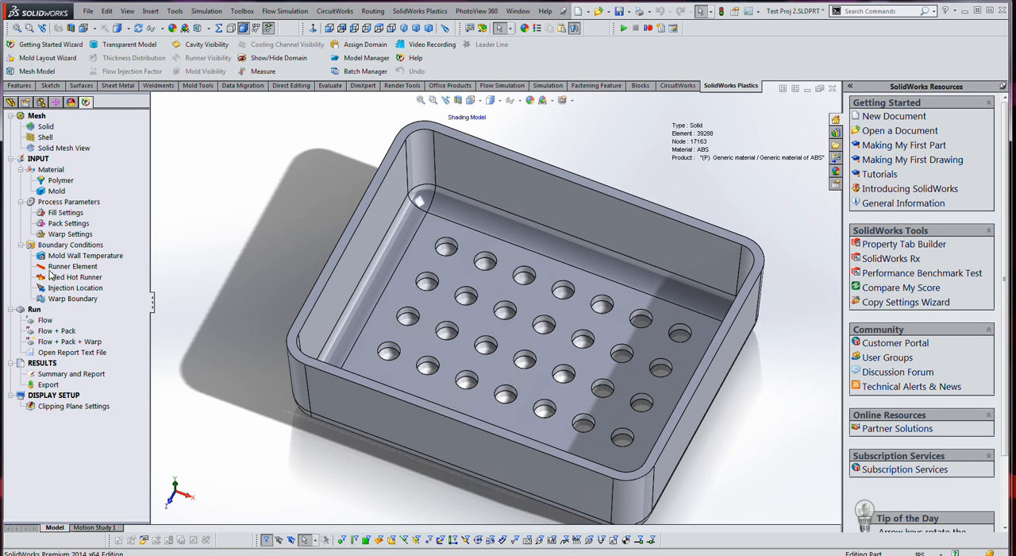
- Assign the ABS polymer A. Schulman / POLYMAN HH3 D from the default databank to the cavity
double_click(46, 183)
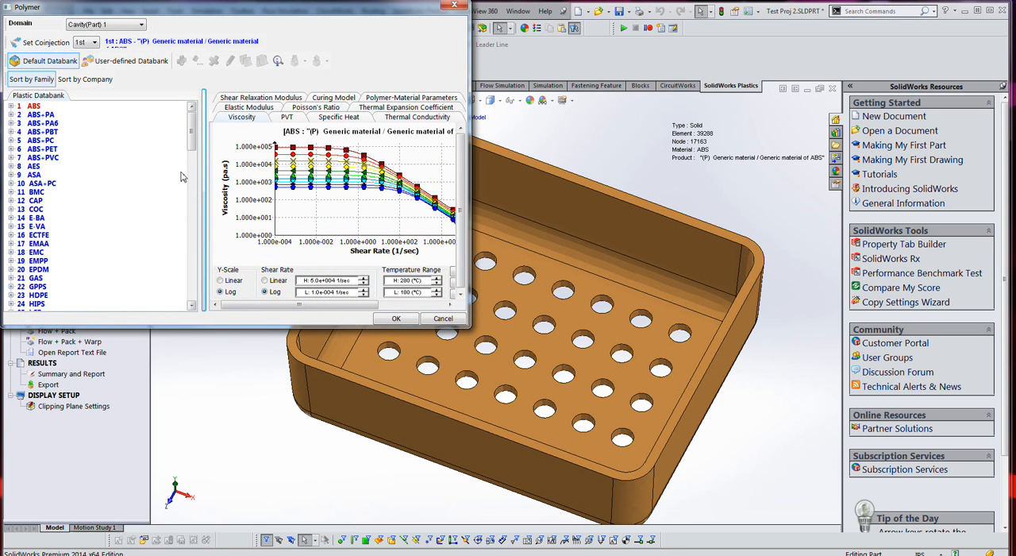
click(11, 106)
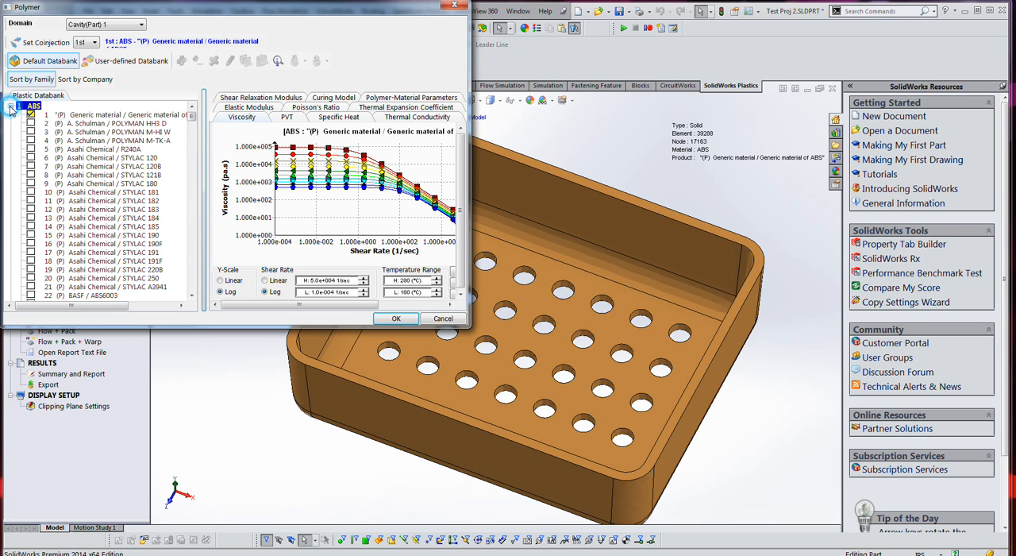
click(35, 133)
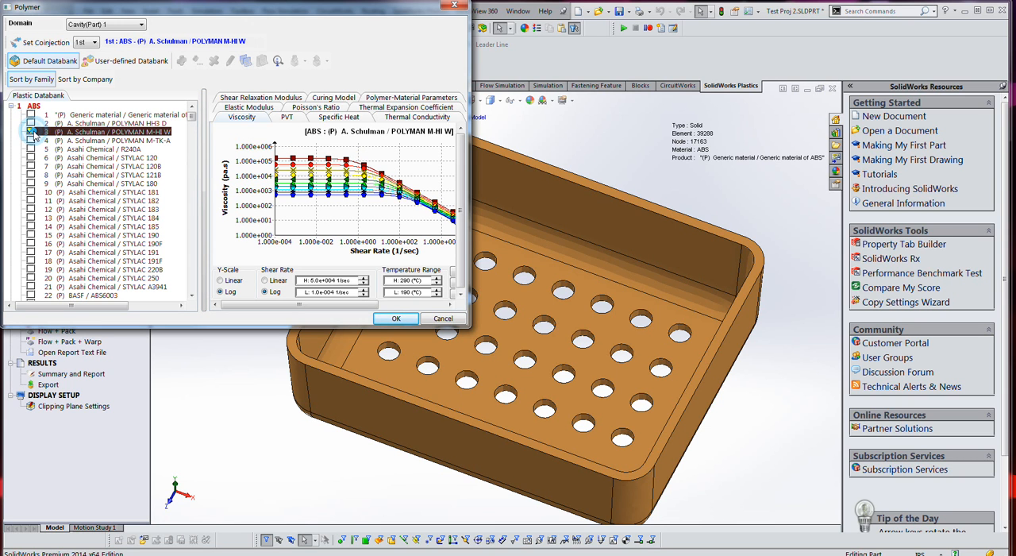
click(33, 124)
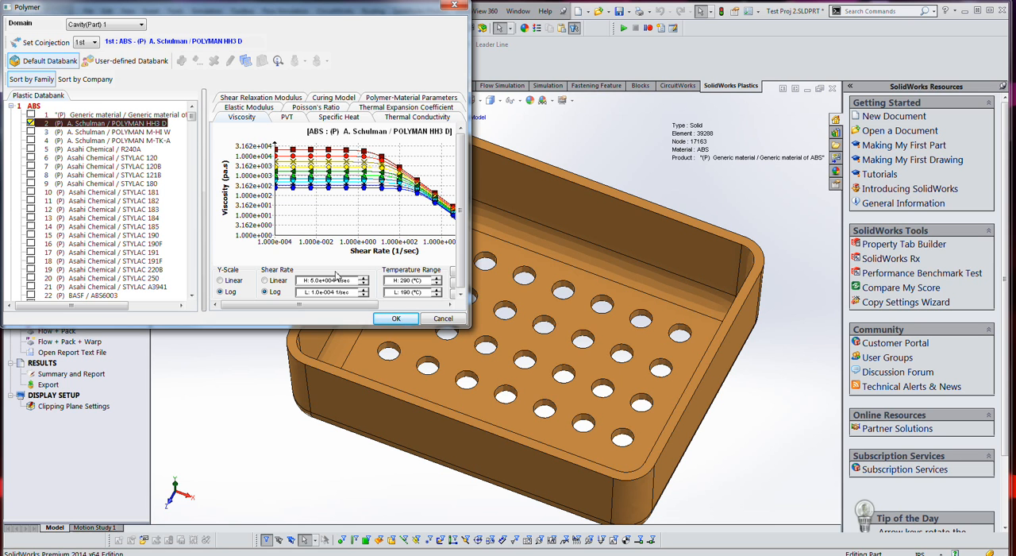
click(397, 318)
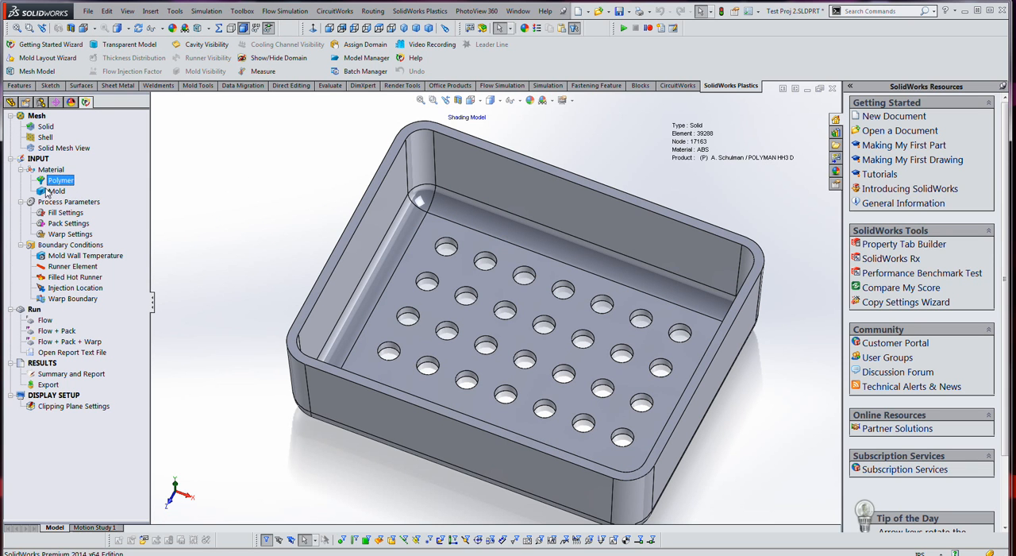
- Review the specific heat, thermal conductivity and material parameters of Steel - 420SS and accept it as the mold material
double_click(47, 191)
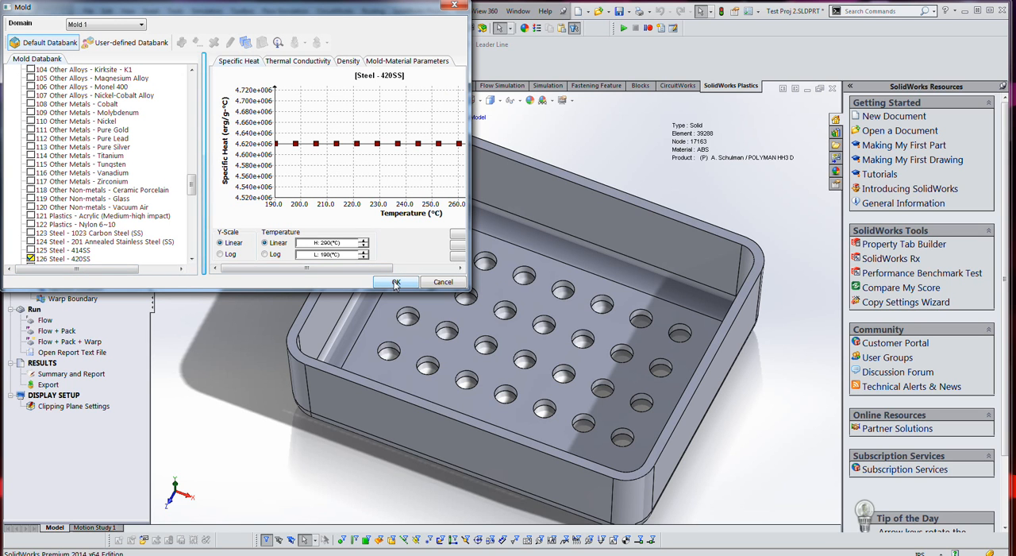
mouse_move(354, 270)
mouse_down()
mouse_move(421, 273)
mouse_move(374, 272)
mouse_up()
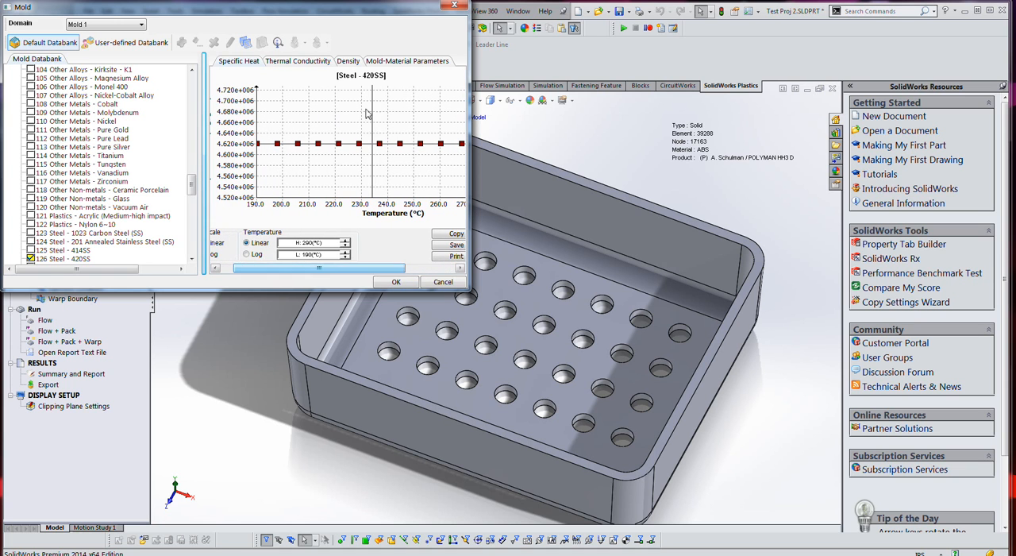
click(291, 69)
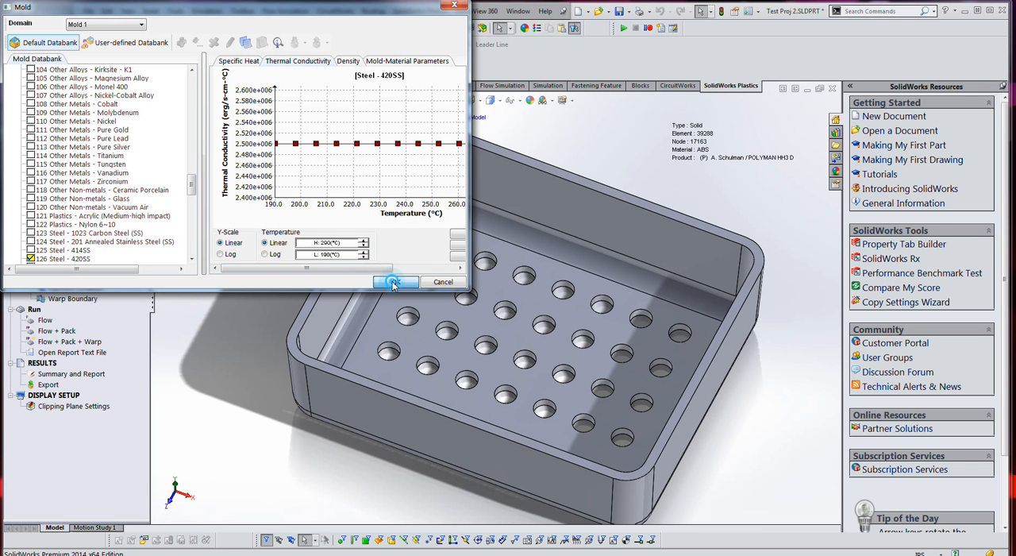
click(394, 282)
click(399, 58)
click(453, 119)
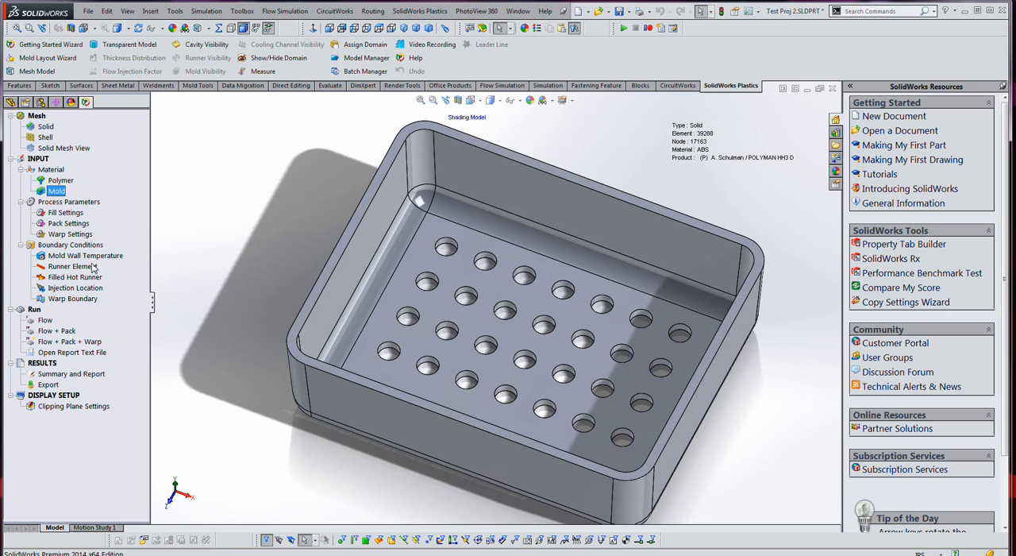
- Accept the fill settings with automatic filling time and the pack settings with automatic holding time and residual stress calculation
double_click(64, 213)
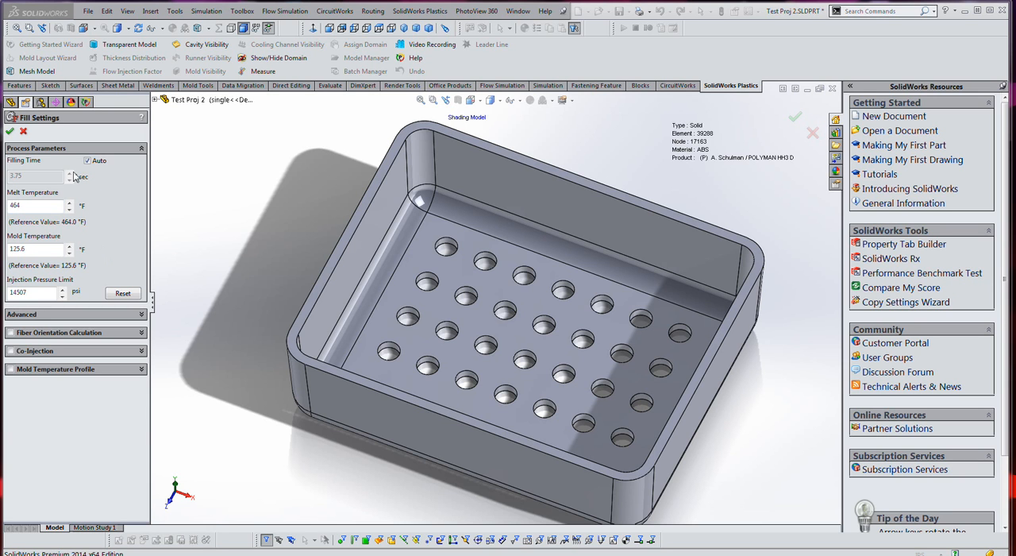
click(10, 132)
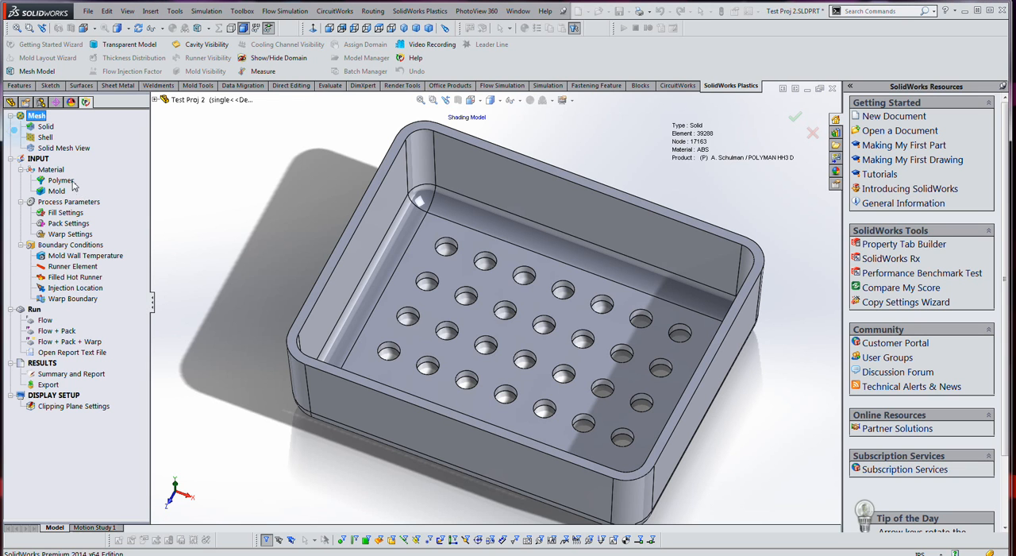
double_click(65, 224)
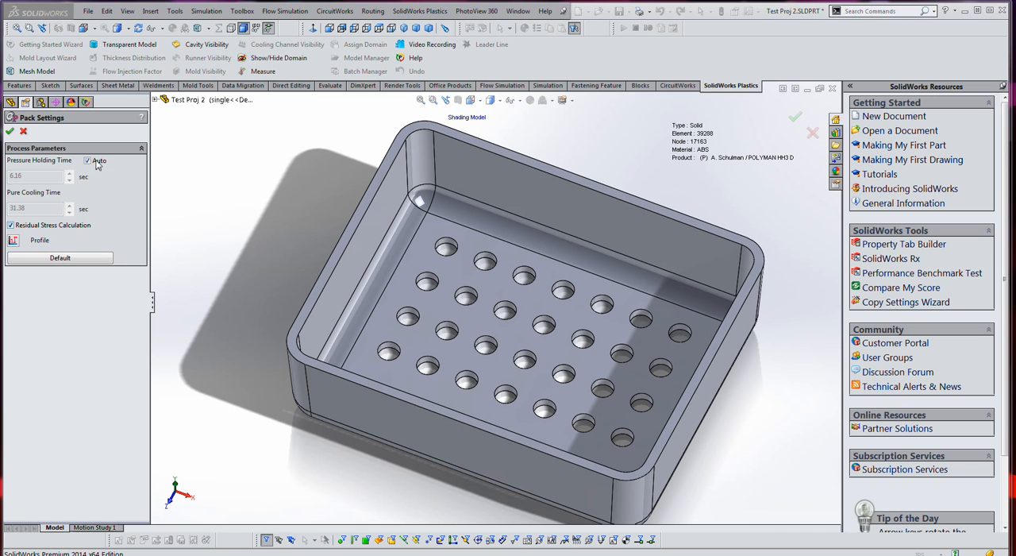
click(9, 131)
- Accept the warp settings with an ambient temperature of 86 °F and gravity in the Z direction
click(72, 235)
double_click(73, 235)
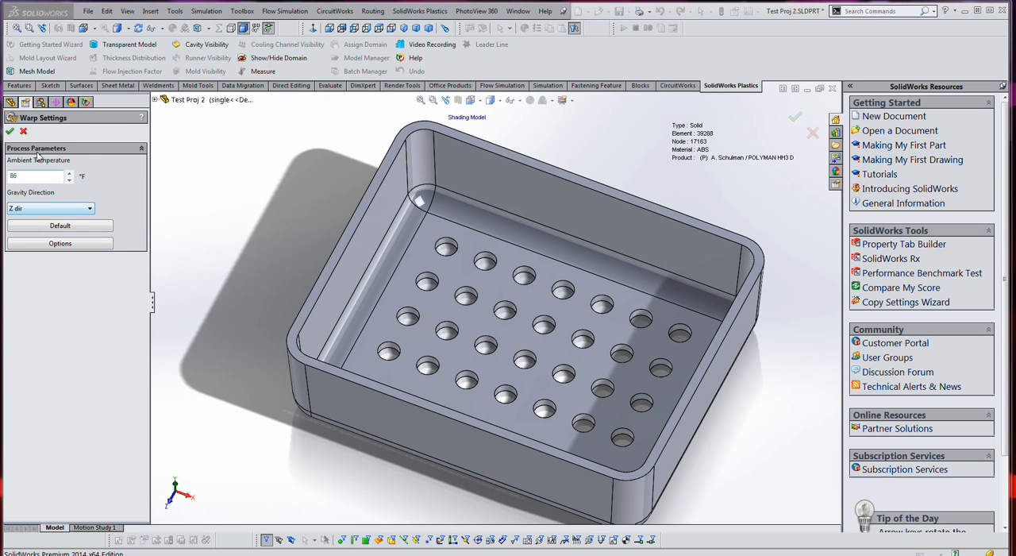
click(18, 131)
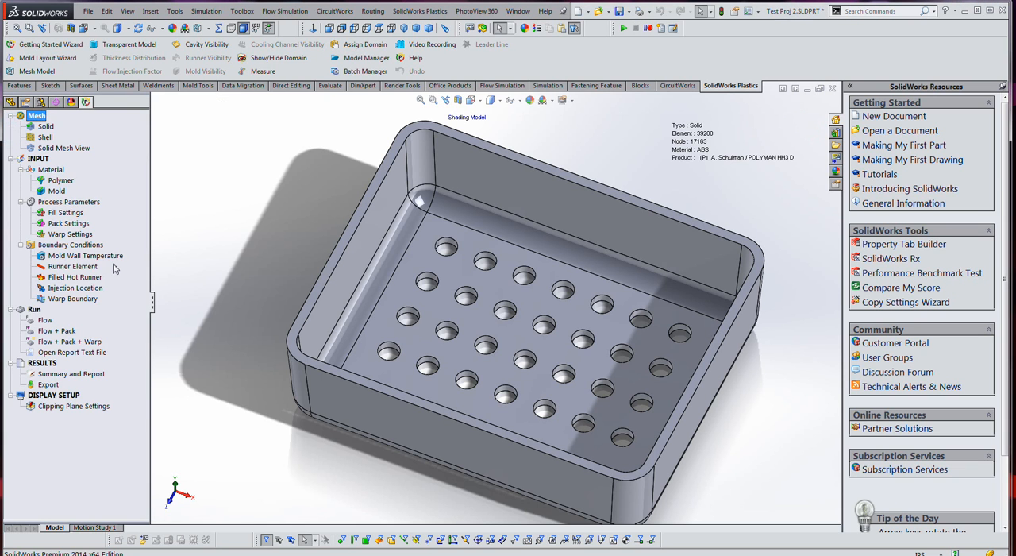
- Apply a mold wall temperature of 80 °F and accept the boundary condition
double_click(70, 255)
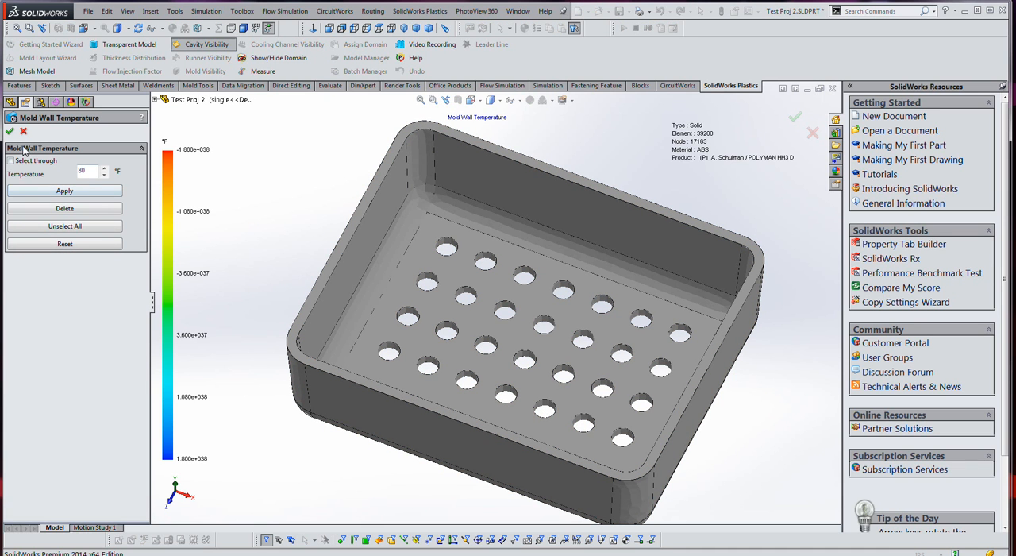
click(62, 192)
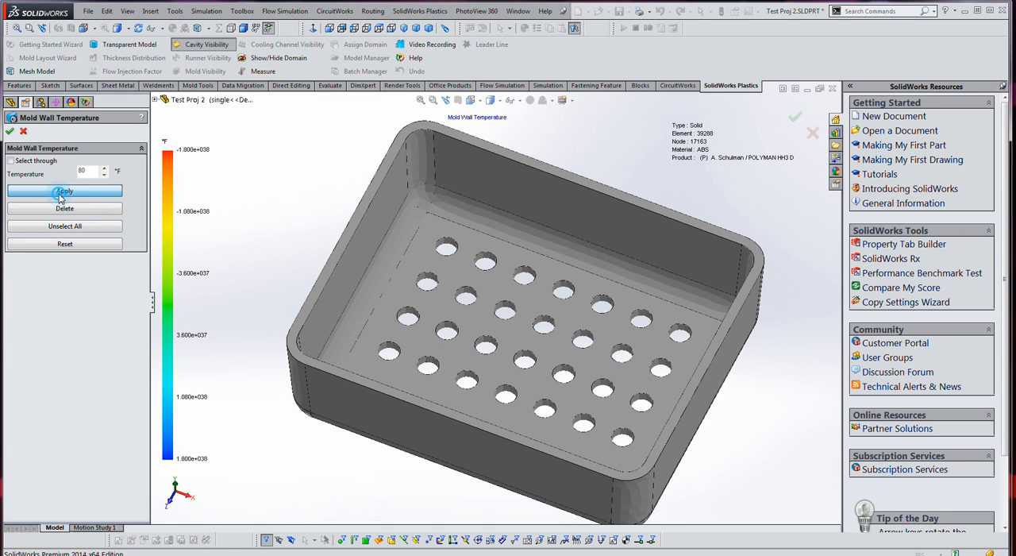
click(10, 132)
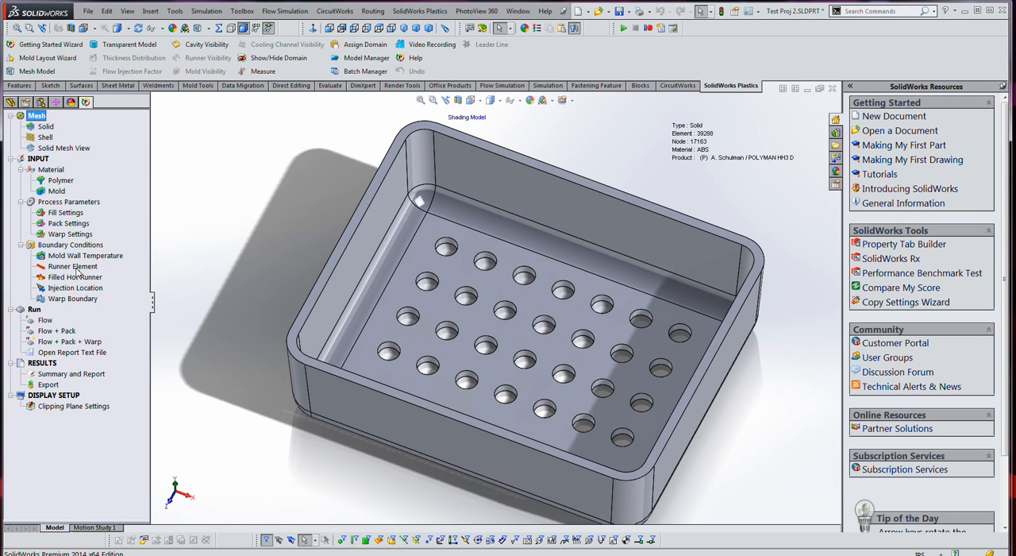
- Accept the Runner Element and Filled Hot Runner boundary conditions without assigning any elements
double_click(75, 268)
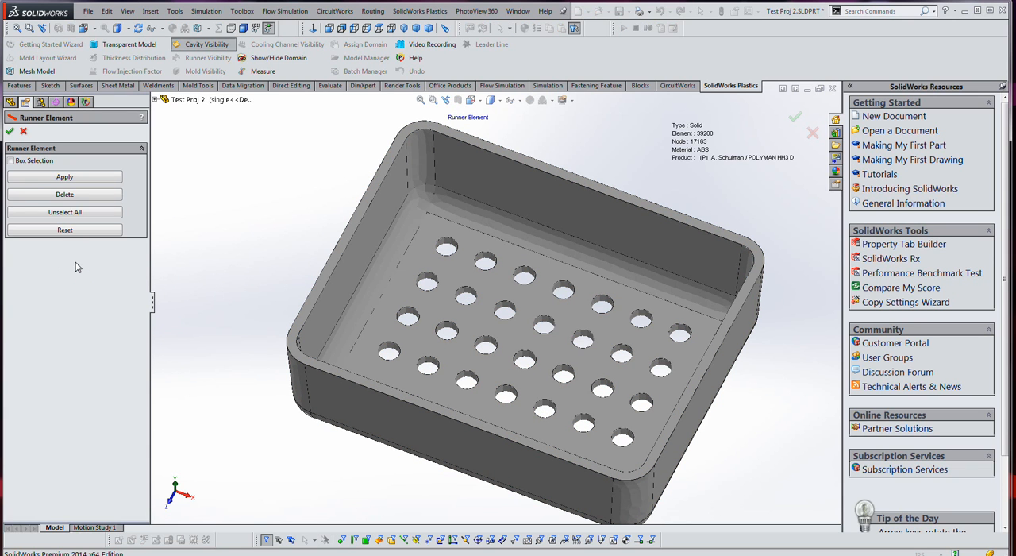
click(10, 133)
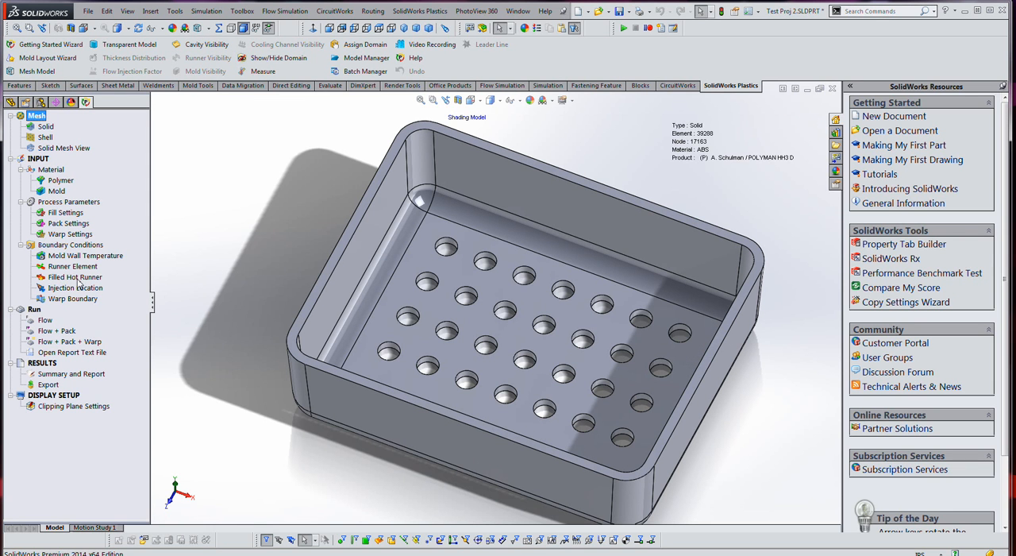
double_click(78, 278)
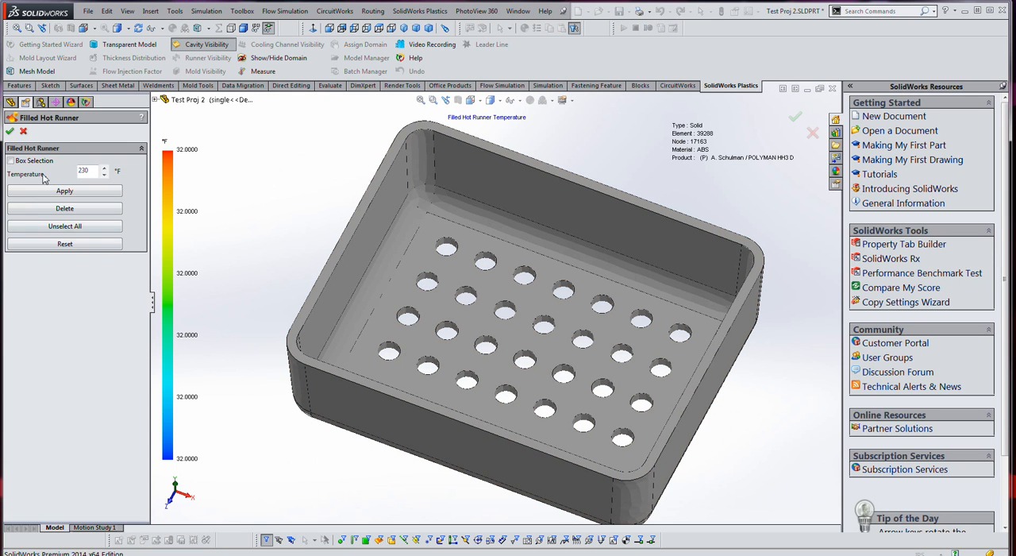
click(10, 132)
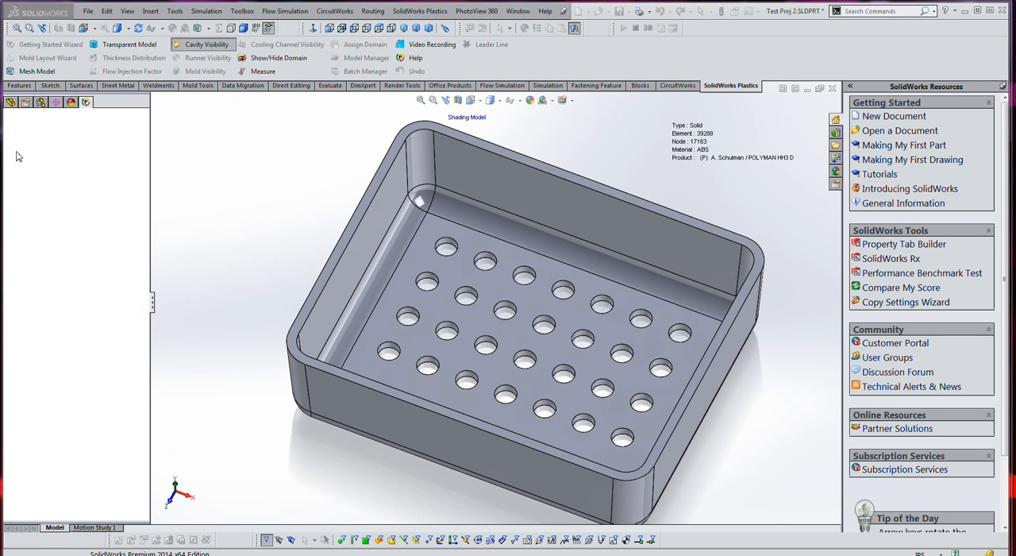
- Add one automatically placed injection location and inspect its position beside the tray's floor hole
double_click(67, 288)
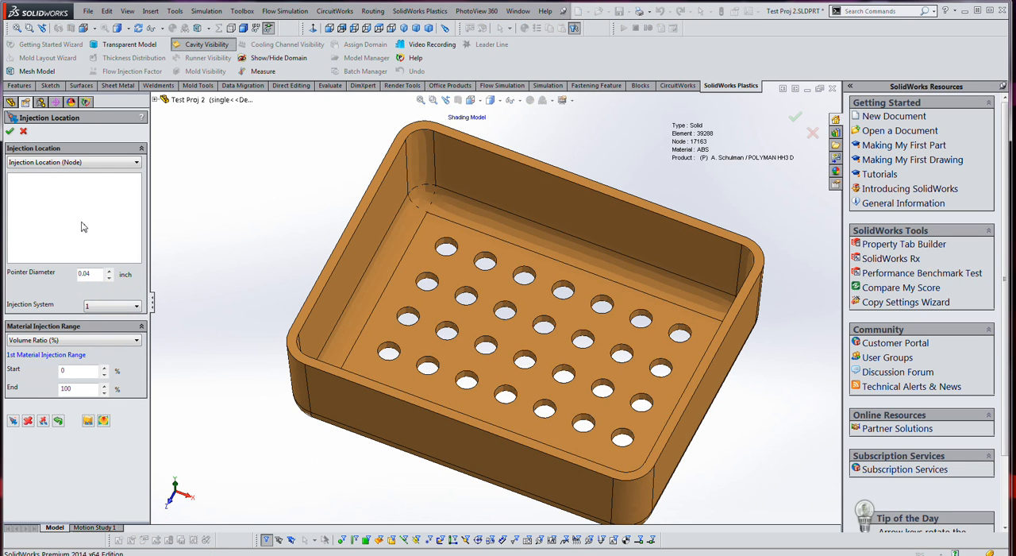
click(88, 422)
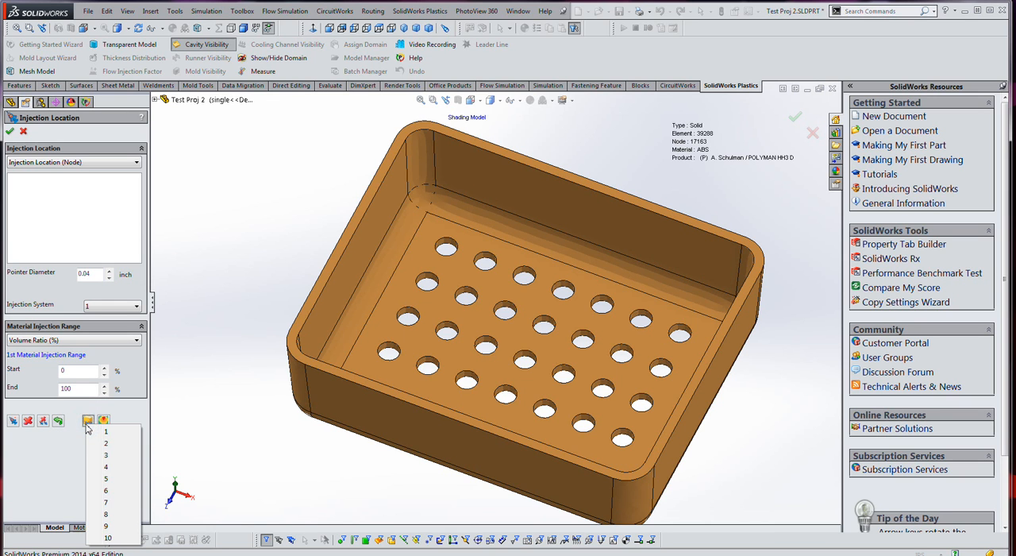
click(104, 435)
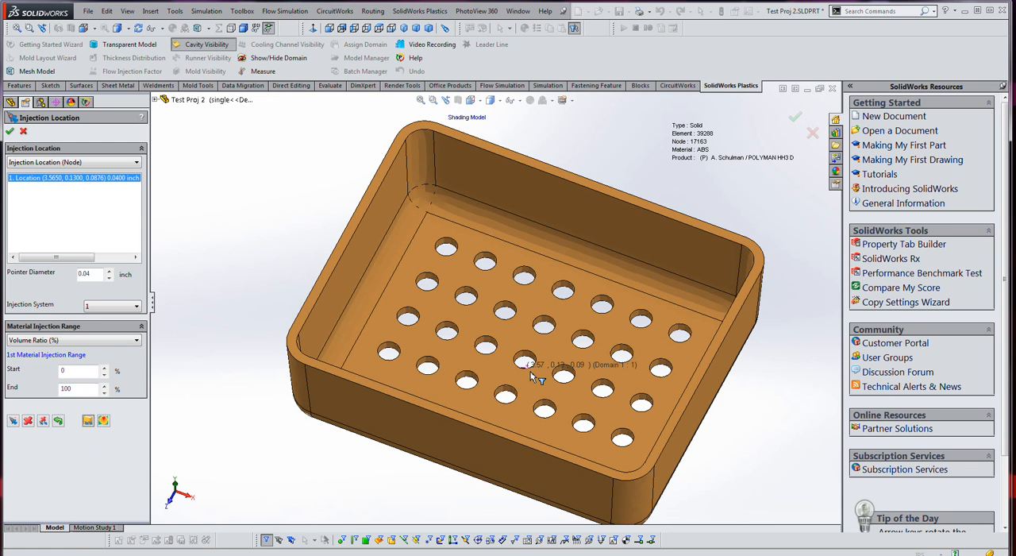
mouse_move(517, 381)
middle_down()
mouse_move(503, 424)
mouse_move(501, 379)
mouse_move(527, 384)
mouse_move(527, 370)
middle_up()
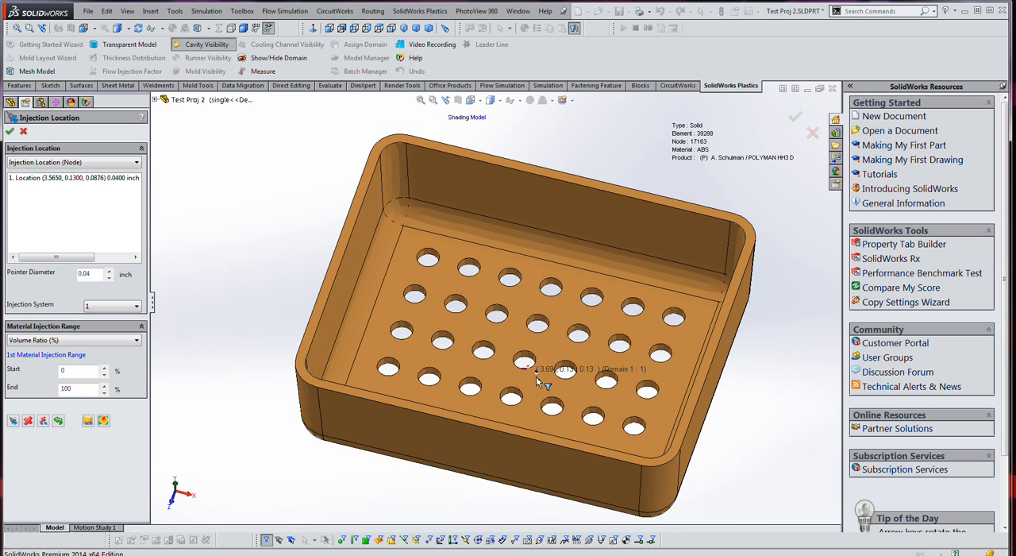
scroll(548, 363, down, 2)
scroll(547, 363, down, 3)
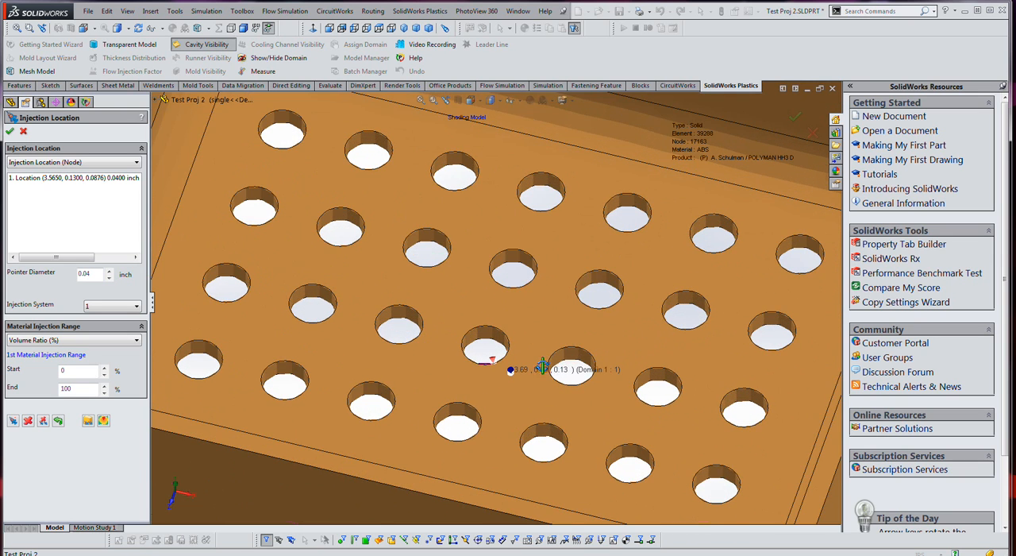
scroll(540, 396, down, 3)
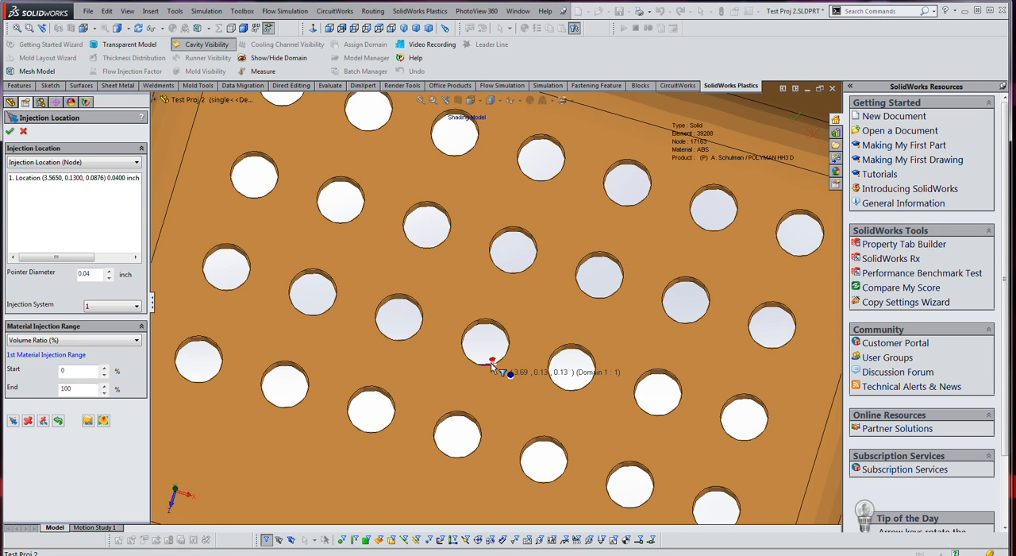
- Replace the automatic injection location with a 0.04 inch one on solid floor between the holes, at 3.6836, 0.1300, 0.2960, and accept it
click(72, 180)
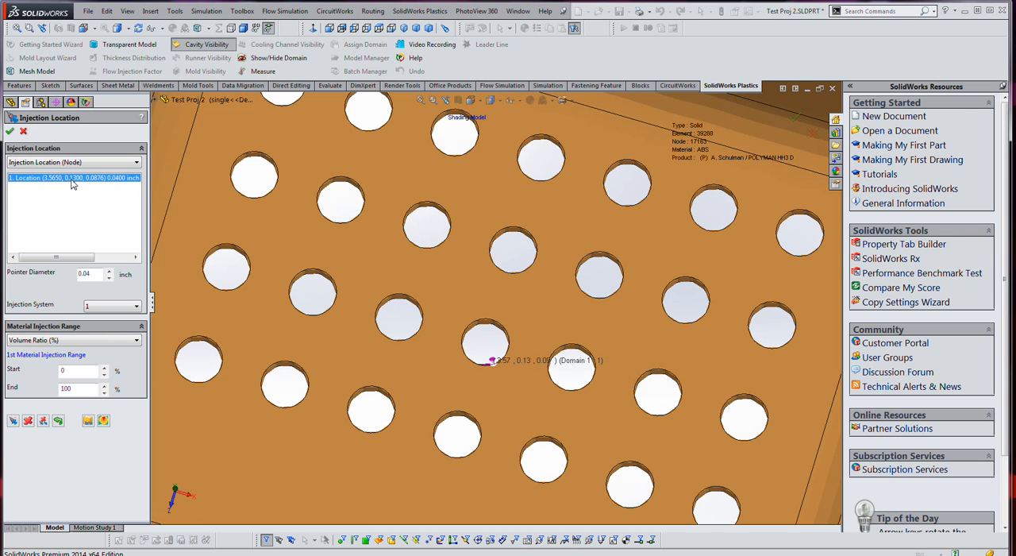
click(27, 421)
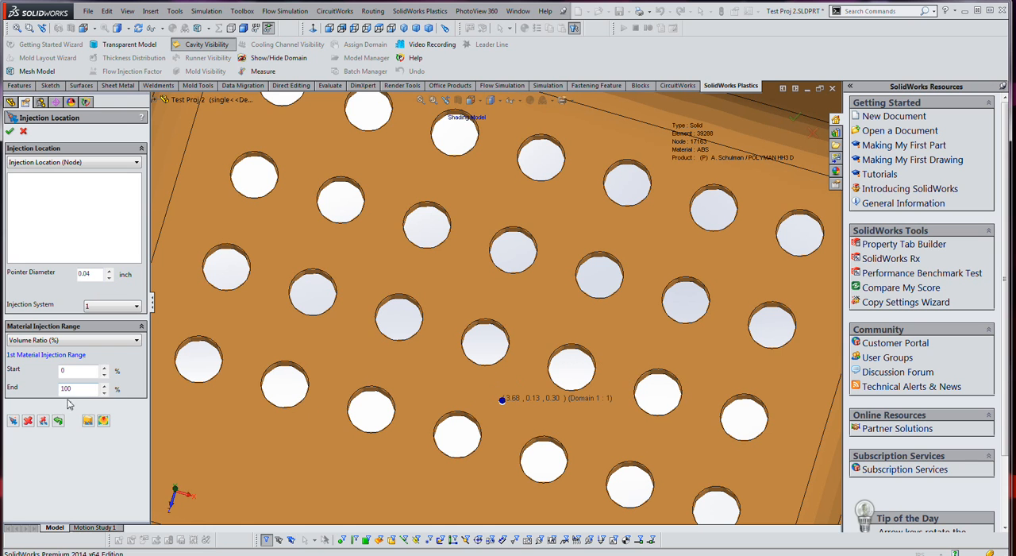
click(14, 421)
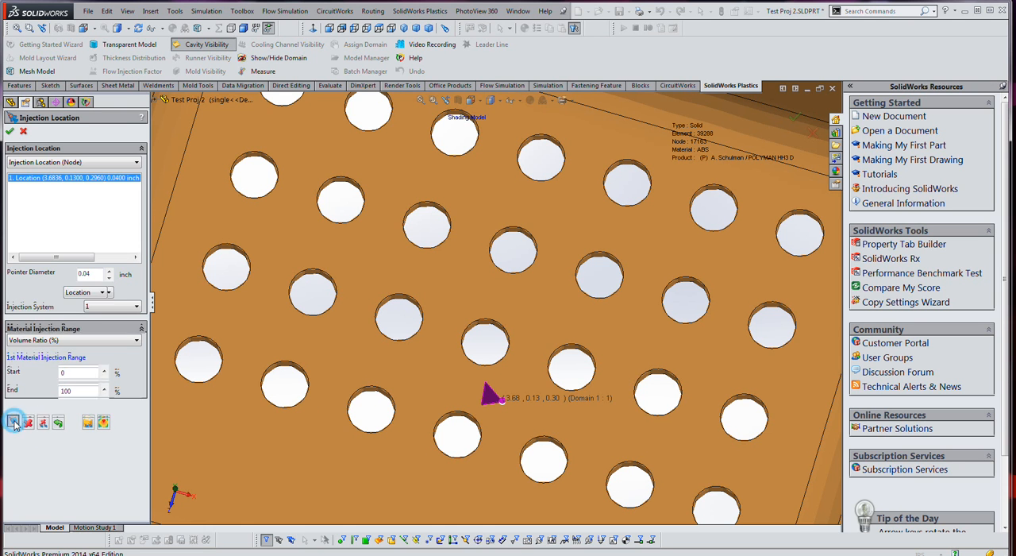
scroll(518, 335, up, 2)
middle_drag(520, 337, 528, 309)
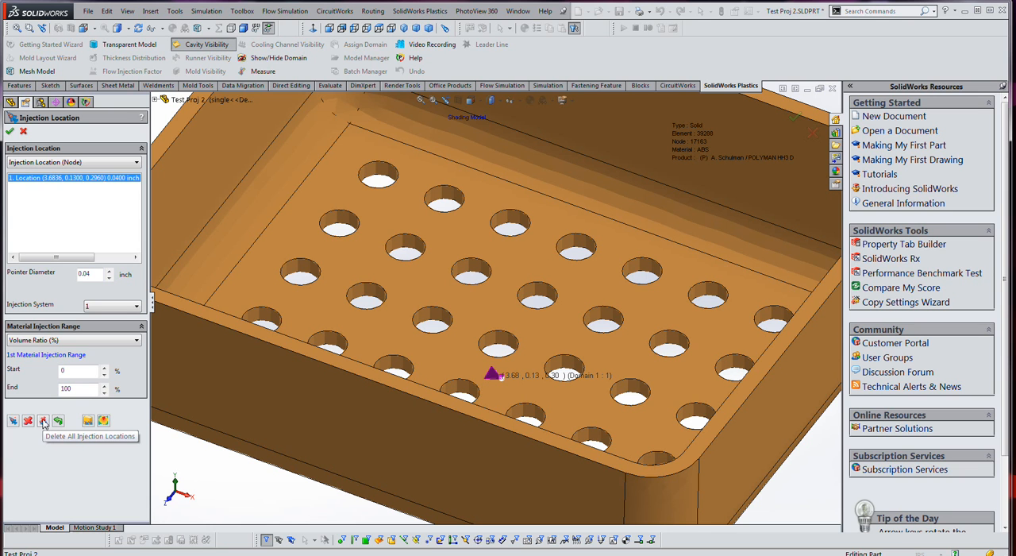
click(9, 131)
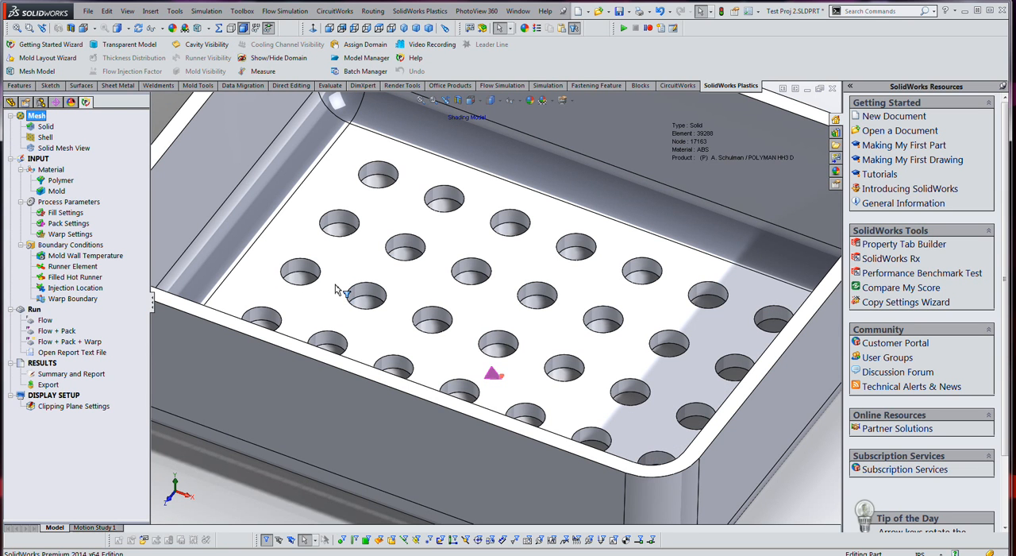
- Accept warp boundary nodes 366, 1601 and 5679, and run the Flow + Pack + Warp analysis
double_click(65, 299)
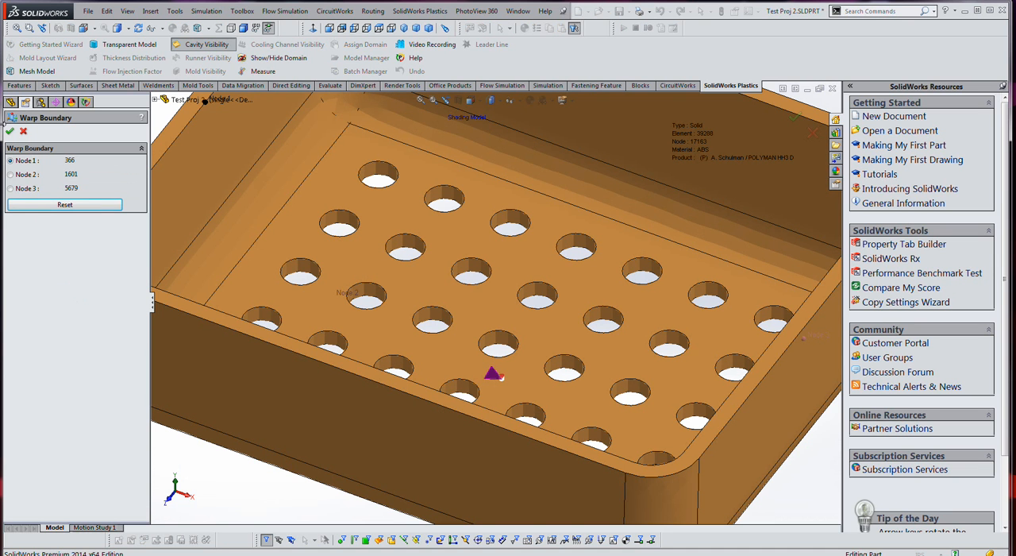
click(10, 131)
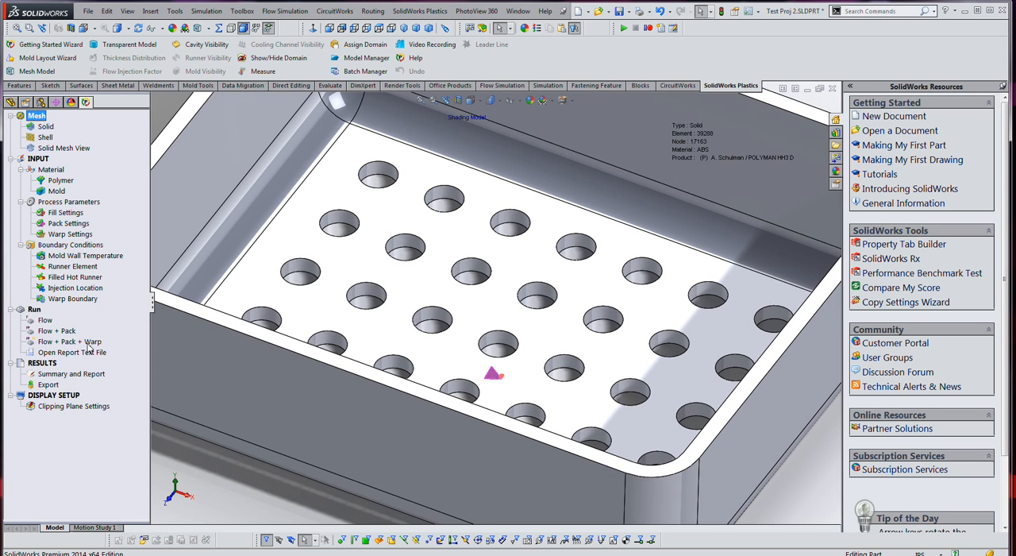
click(48, 342)
double_click(55, 342)
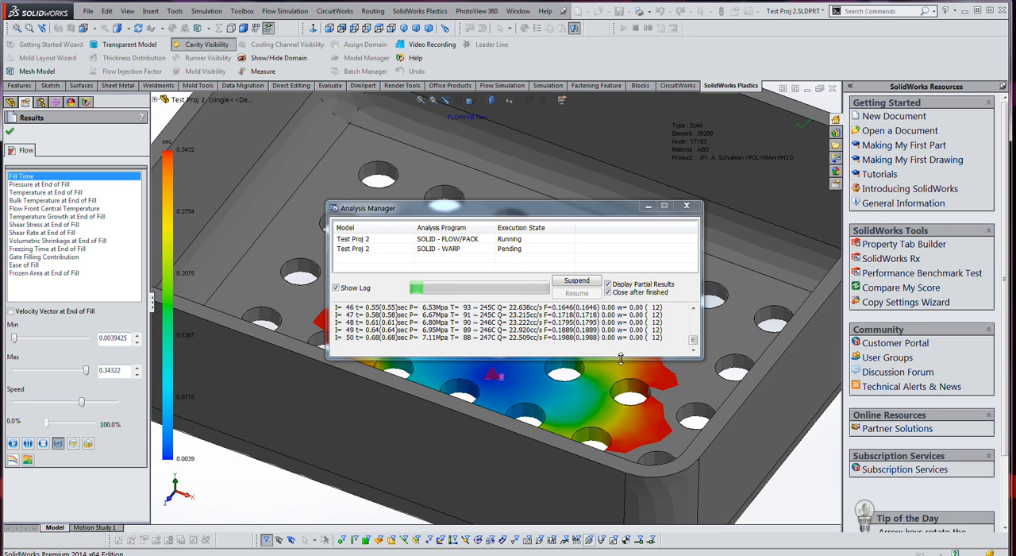
scroll(608, 373, up, 4)
middle_drag(608, 373, 651, 442)
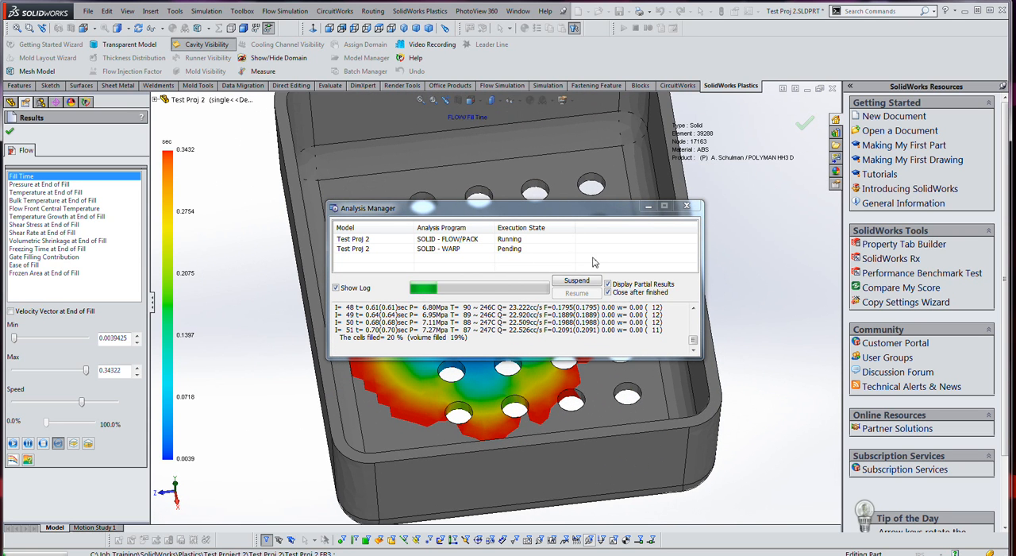
drag(574, 205, 673, 72)
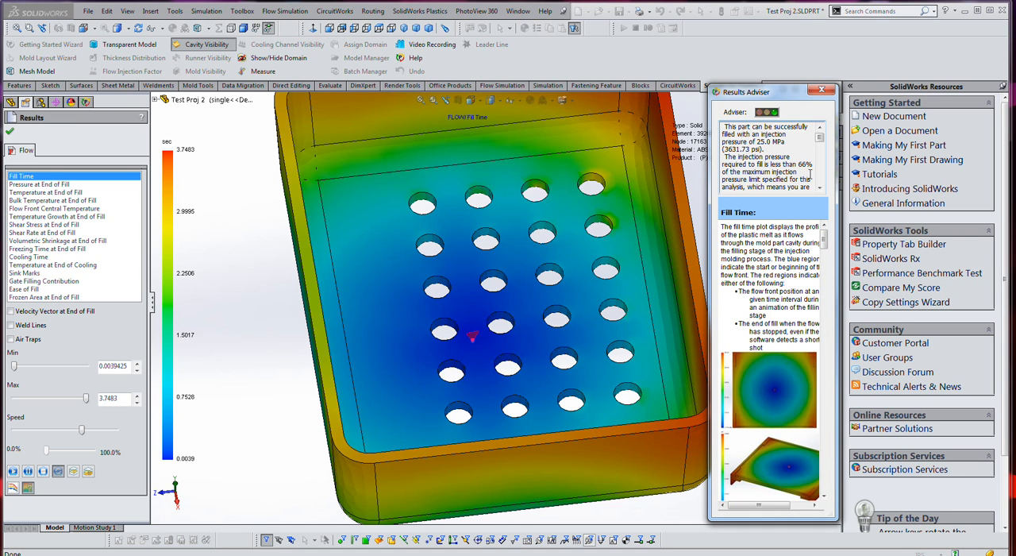
- Move the Results Adviser clear of the model and play the Fill Time animation to examine how the tray fills
mouse_move(821, 138)
mouse_down()
mouse_move(828, 173)
mouse_move(830, 140)
mouse_up()
drag(797, 90, 904, 102)
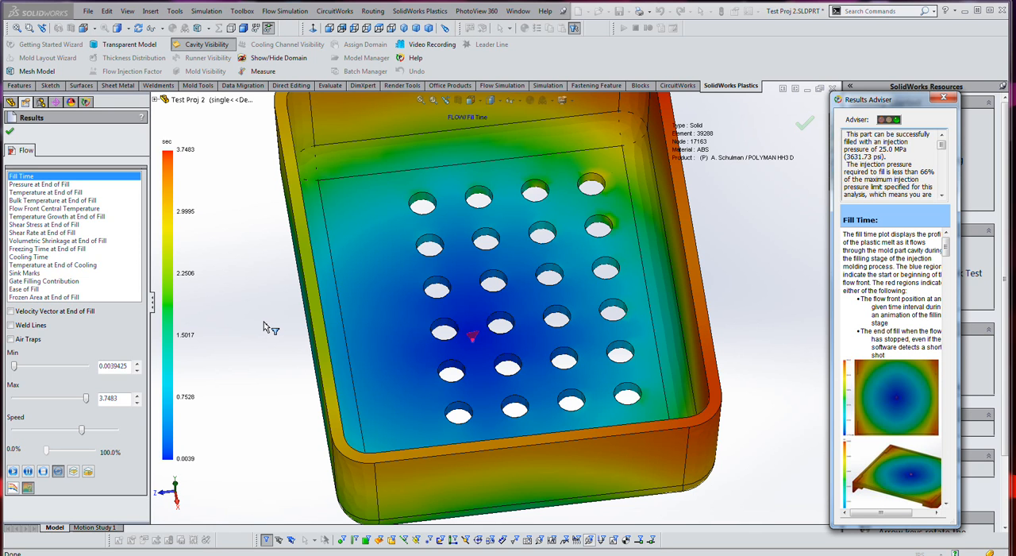
click(13, 472)
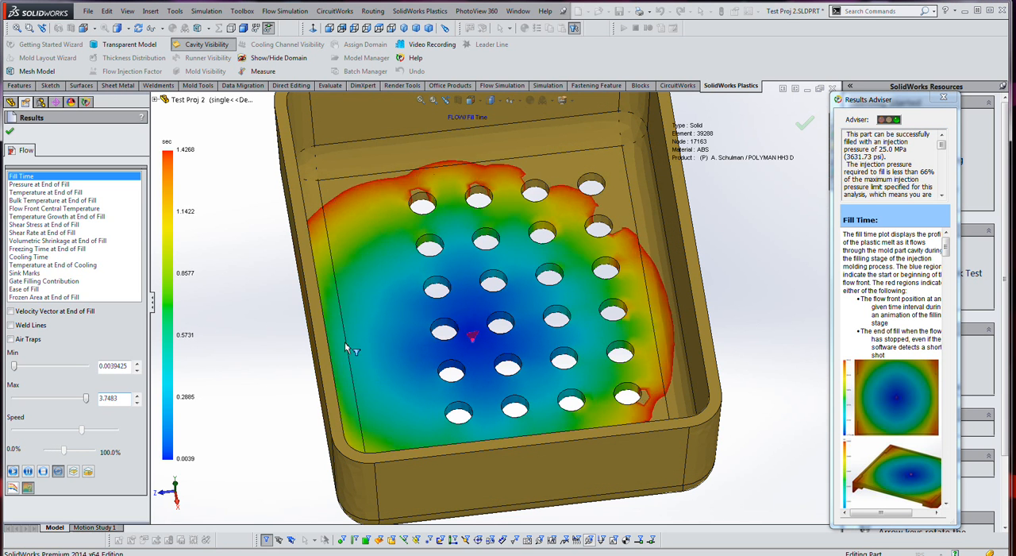
scroll(397, 349, up, 1)
middle_drag(395, 344, 282, 419)
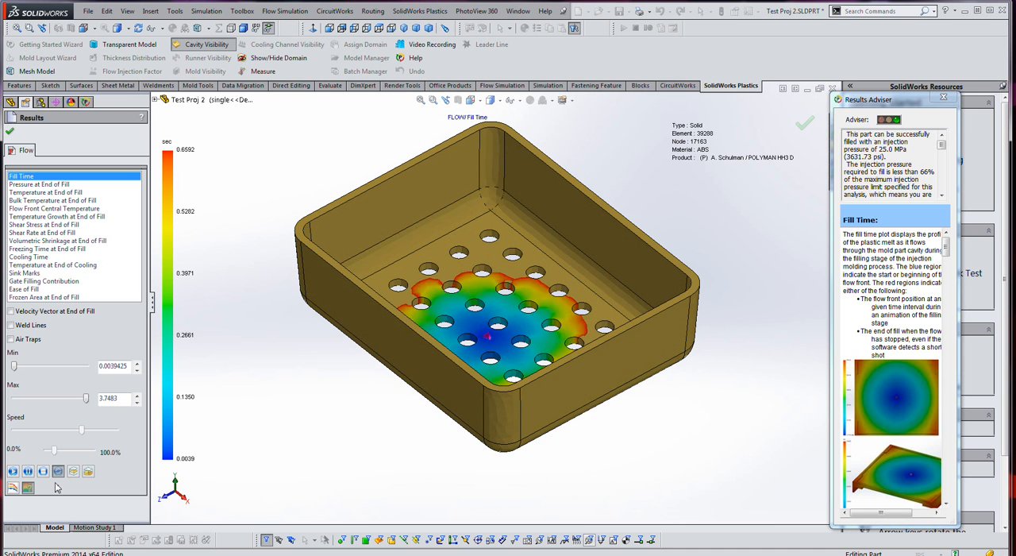
- Examine the animated Fill Time plot in isosurface mode and cut by a clipping plane, briefly opening and closing the node list
click(88, 471)
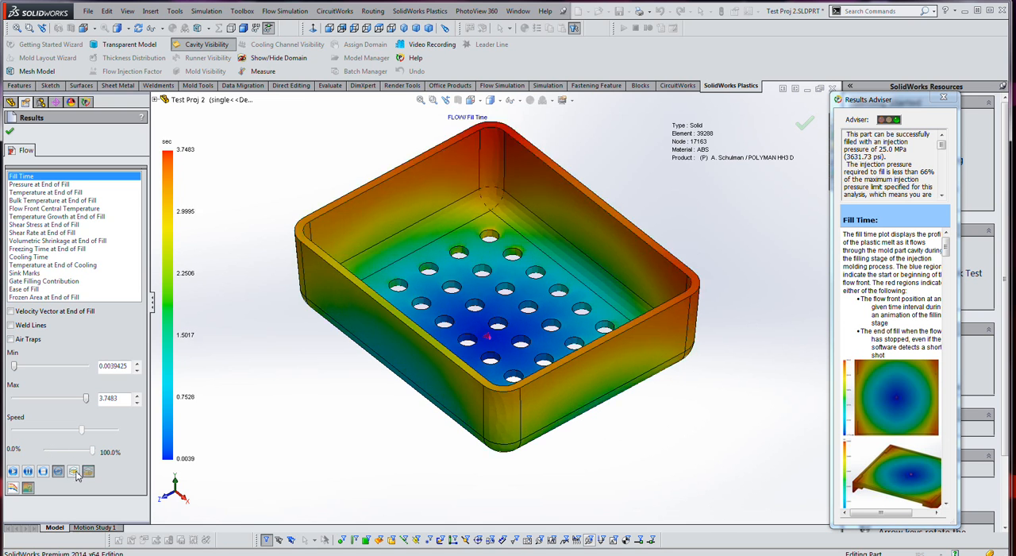
click(74, 471)
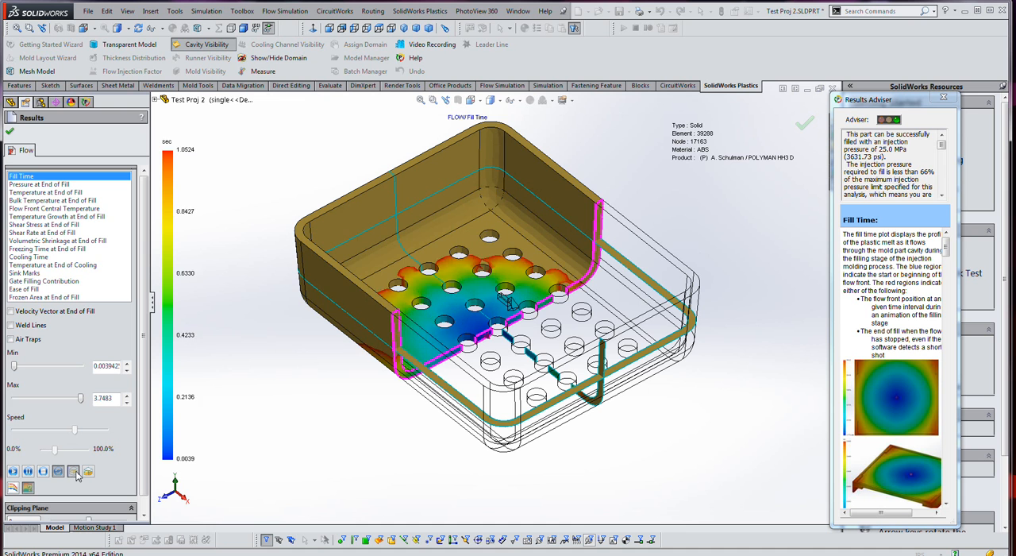
click(13, 487)
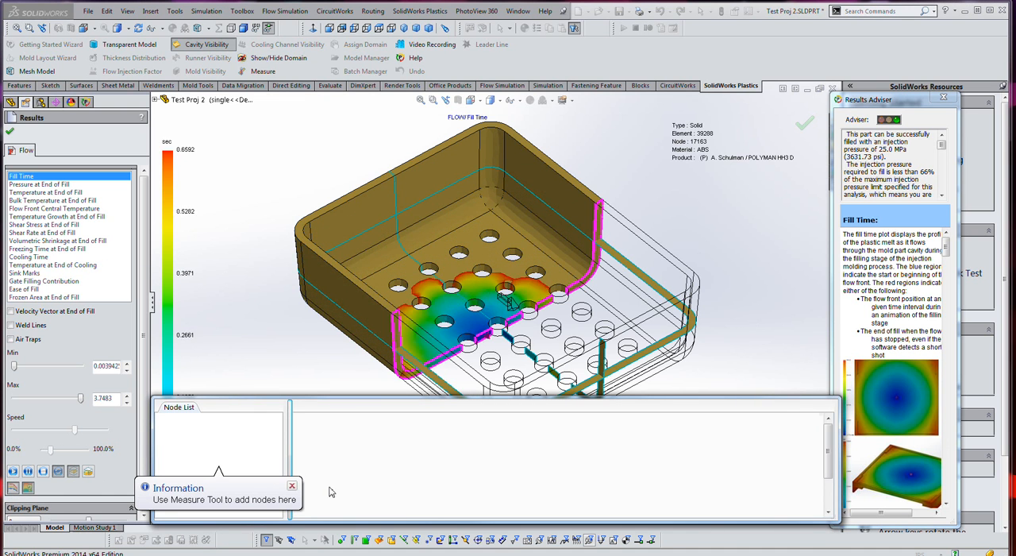
click(30, 488)
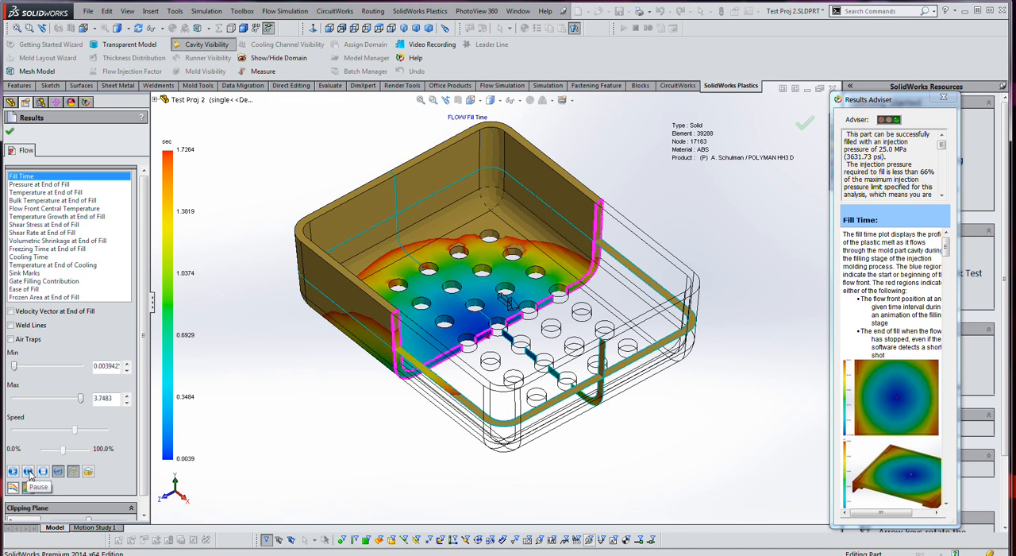
- Move the clipping plane deeper into the tray to inspect its fill section, turn clipping off and stop the animation
scroll(62, 482, down, 1)
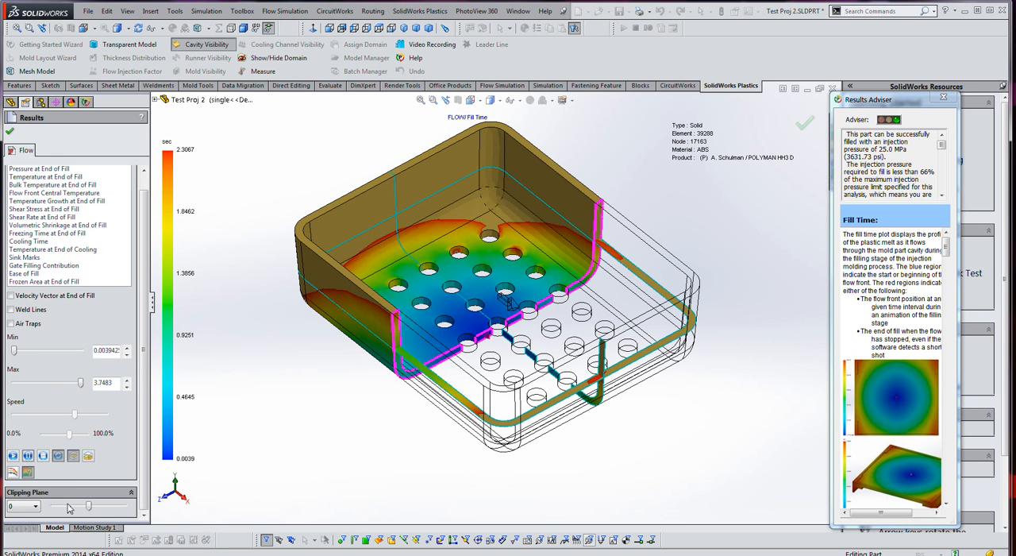
drag(88, 508, 79, 510)
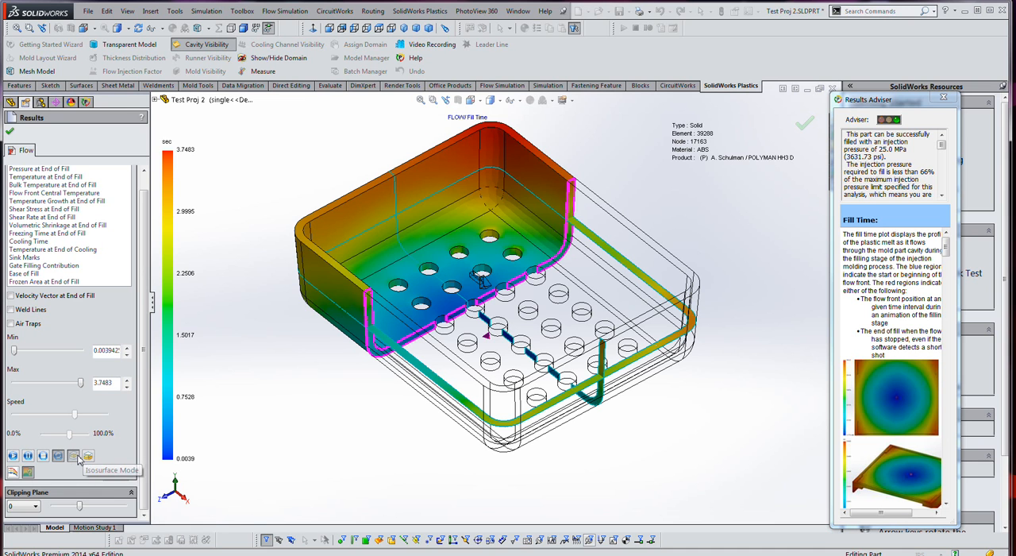
click(76, 457)
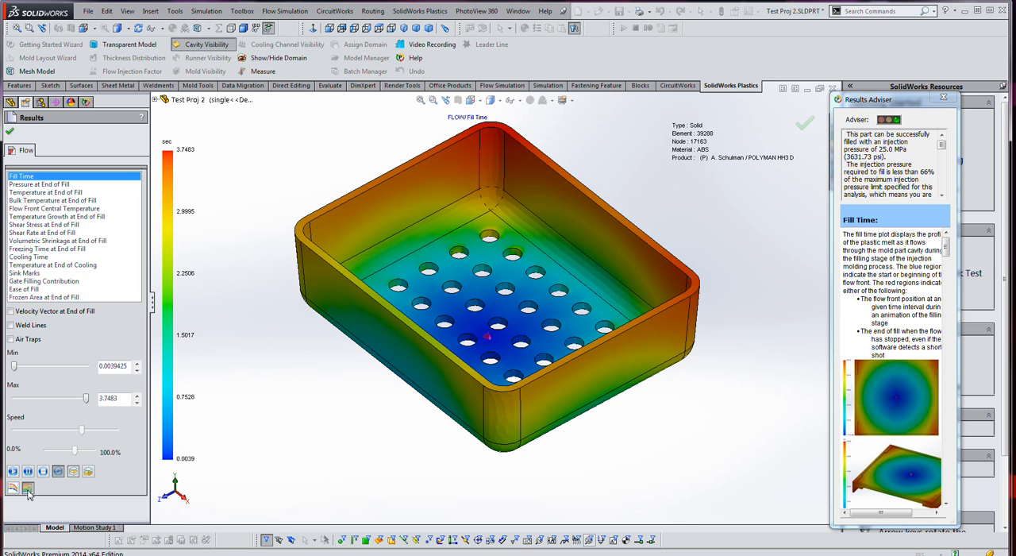
click(44, 472)
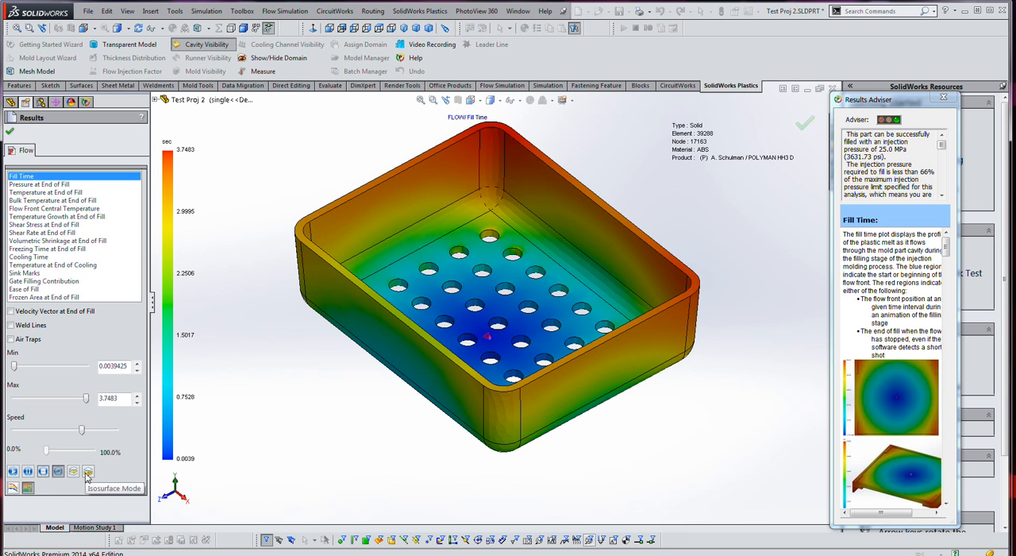
- Display the velocity vectors at end of fill with a reduced vector number, and replace them with the weld lines
click(28, 312)
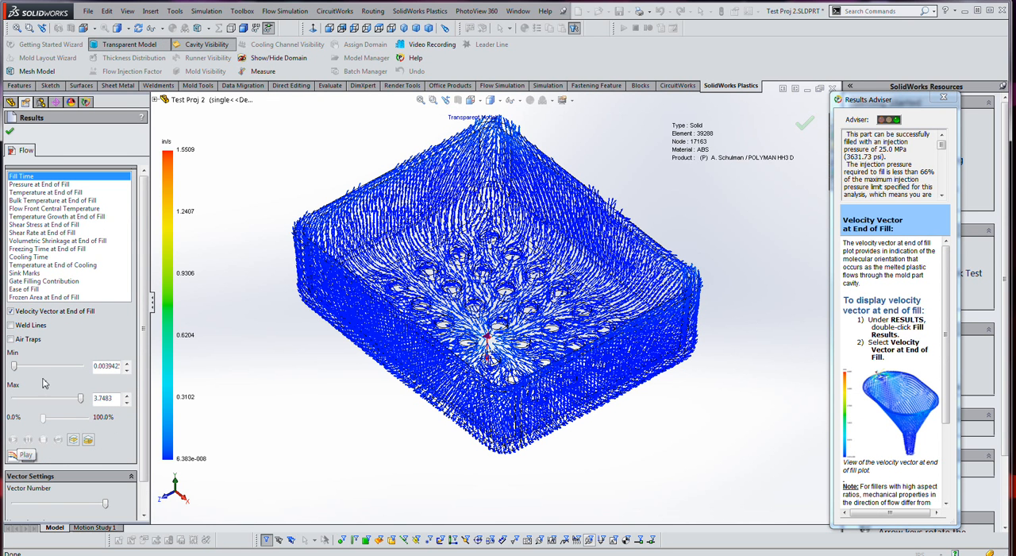
drag(104, 503, 66, 505)
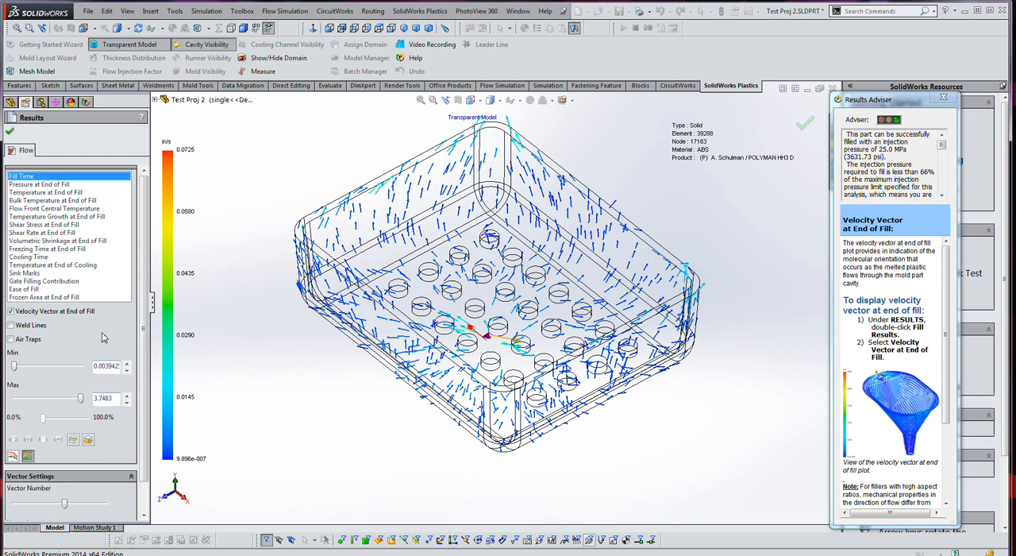
click(30, 323)
click(32, 311)
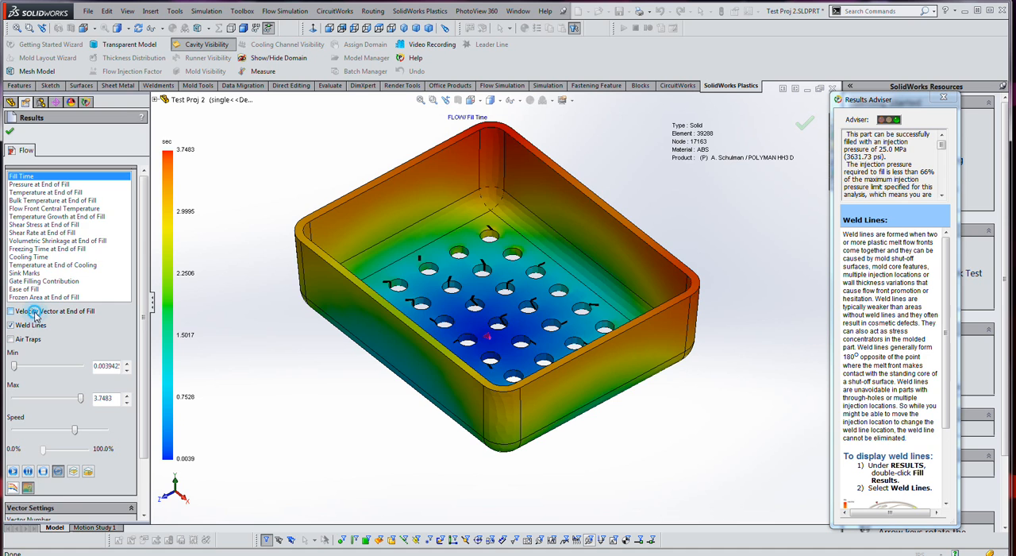
- Toggle the velocity vectors and weld lines to compare flow directions around the holes, leaving only the weld lines displayed
click(36, 312)
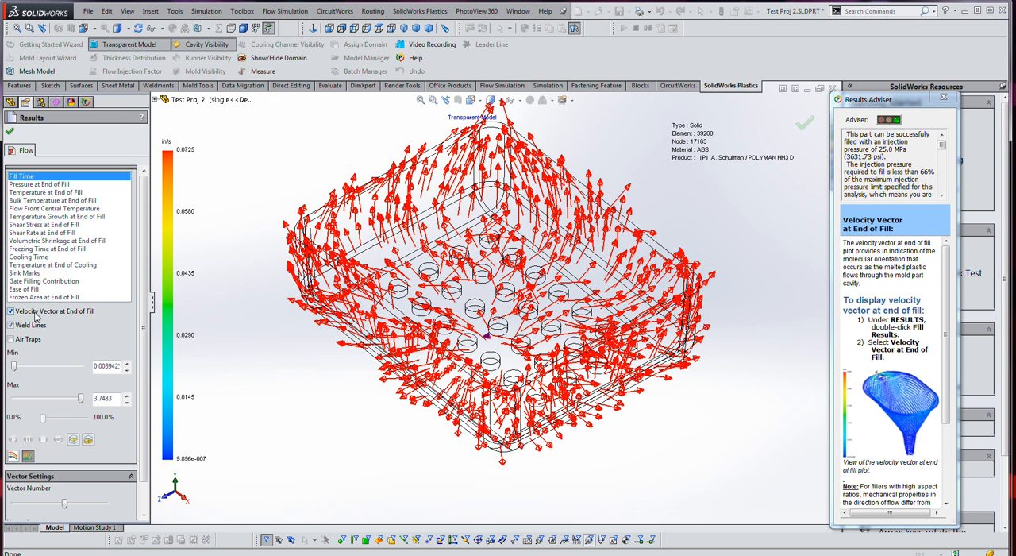
click(36, 314)
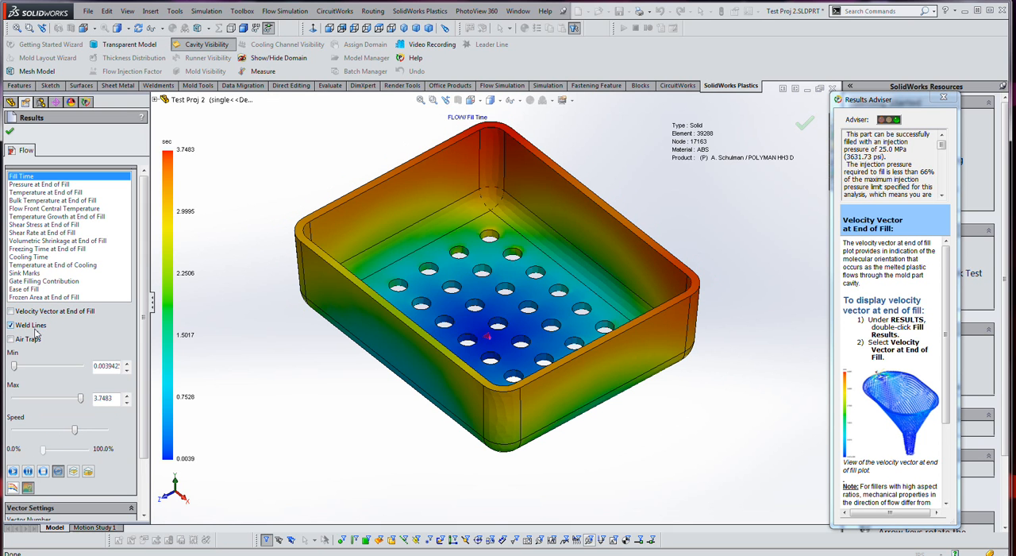
click(31, 312)
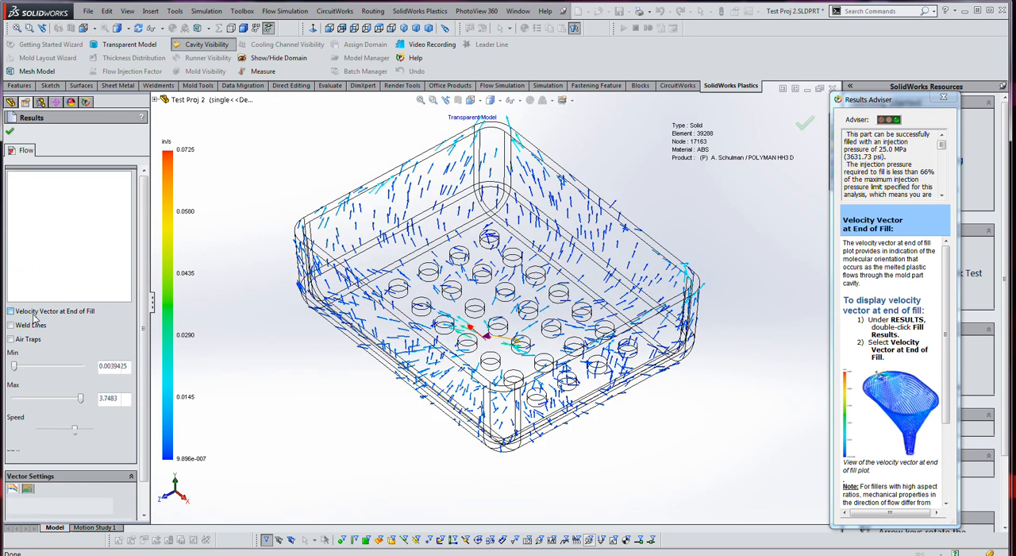
click(31, 326)
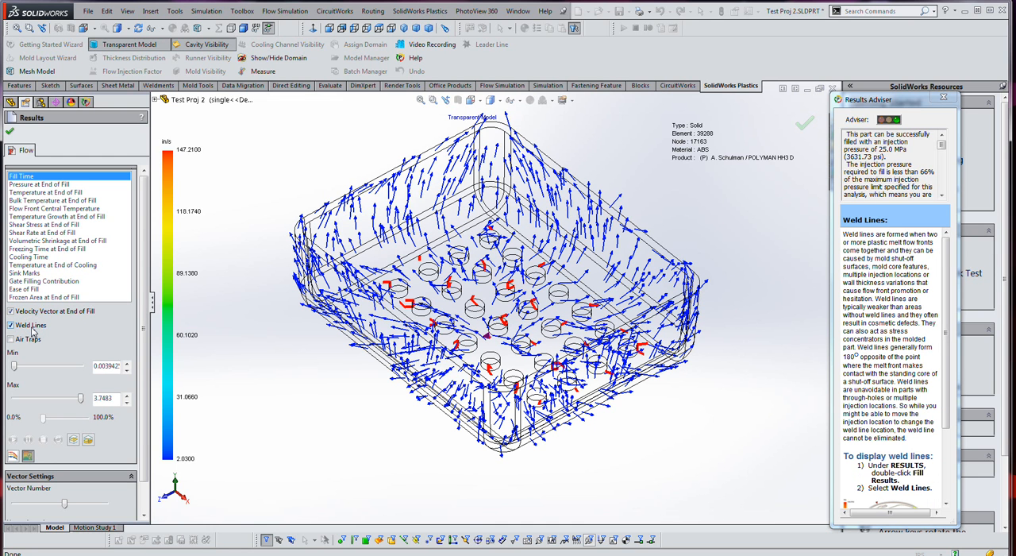
click(35, 315)
- Turn on the air traps and toggle the weld lines off and on to check both around the tray's holes
click(28, 340)
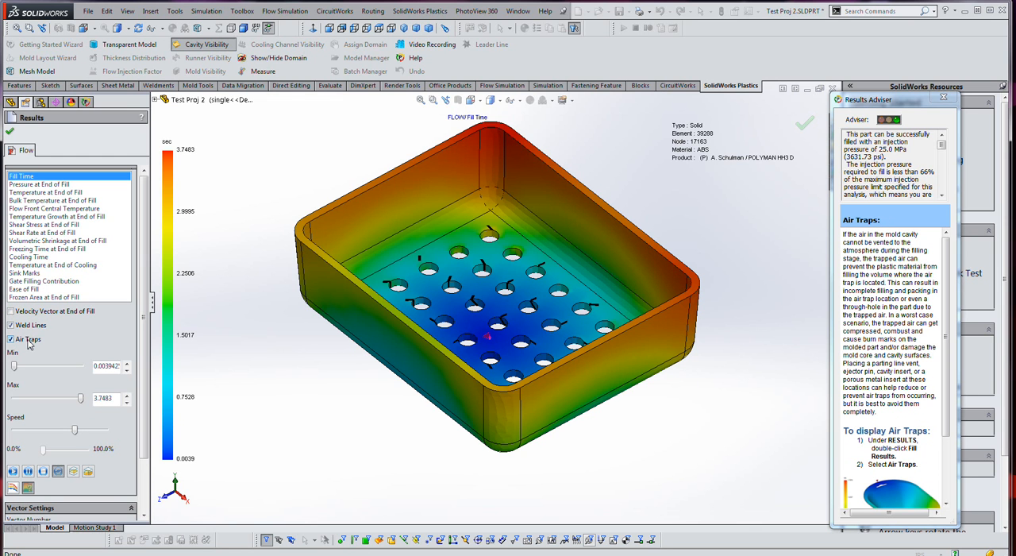
mouse_move(314, 382)
middle_down()
mouse_move(327, 367)
mouse_move(316, 377)
middle_up()
click(37, 328)
middle_drag(308, 375, 341, 402)
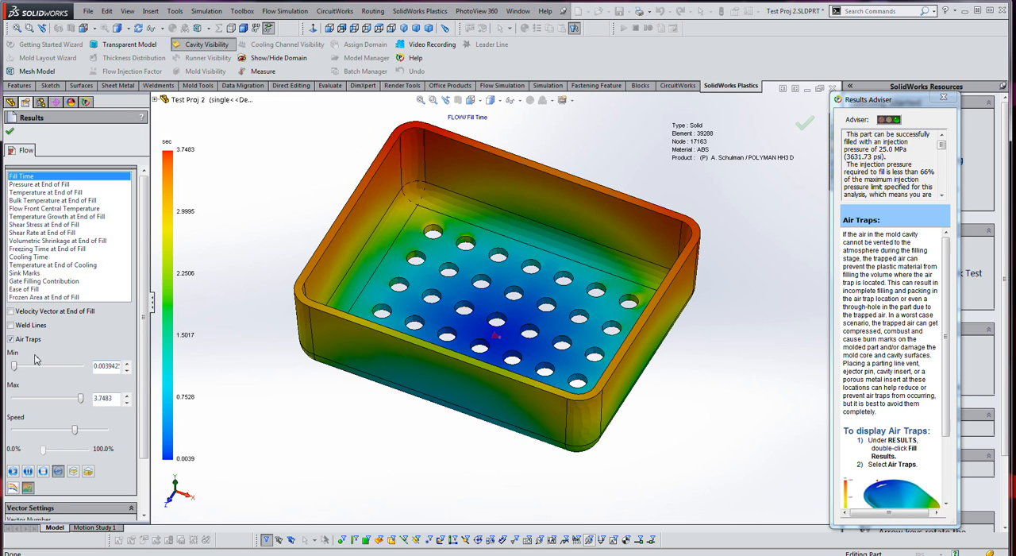
click(30, 326)
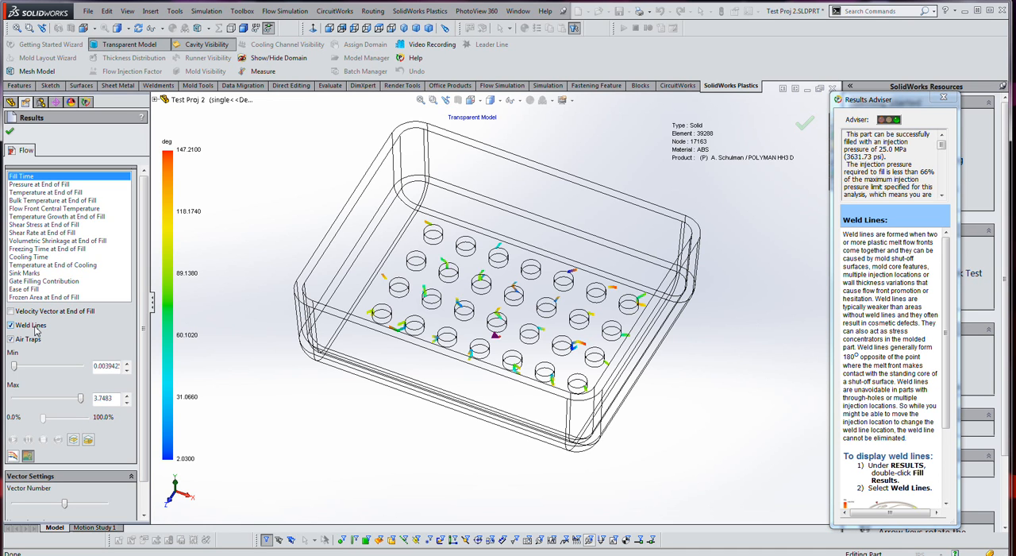
- Display the Pressure at End of Fill plot and examine the pressure distribution over the tray
click(63, 185)
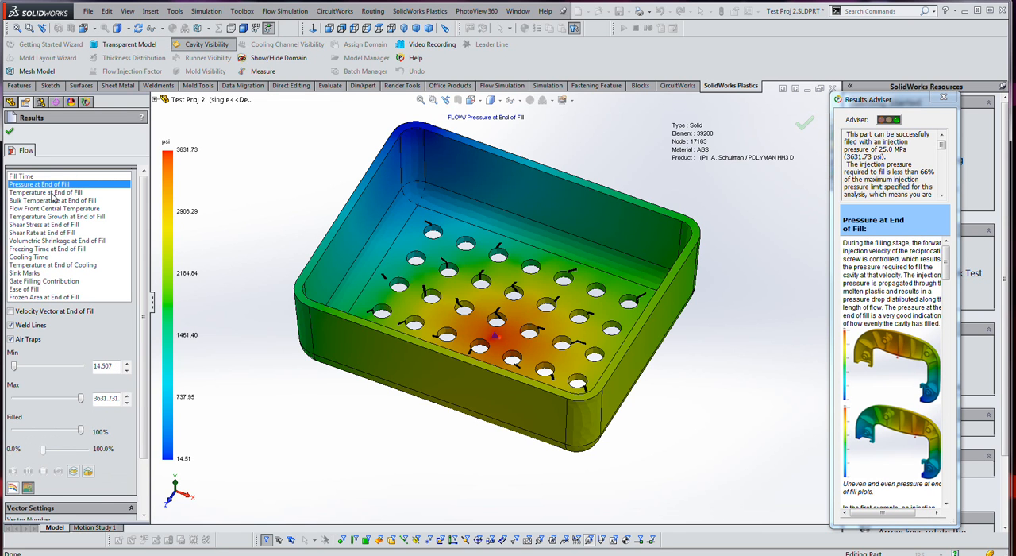
click(30, 179)
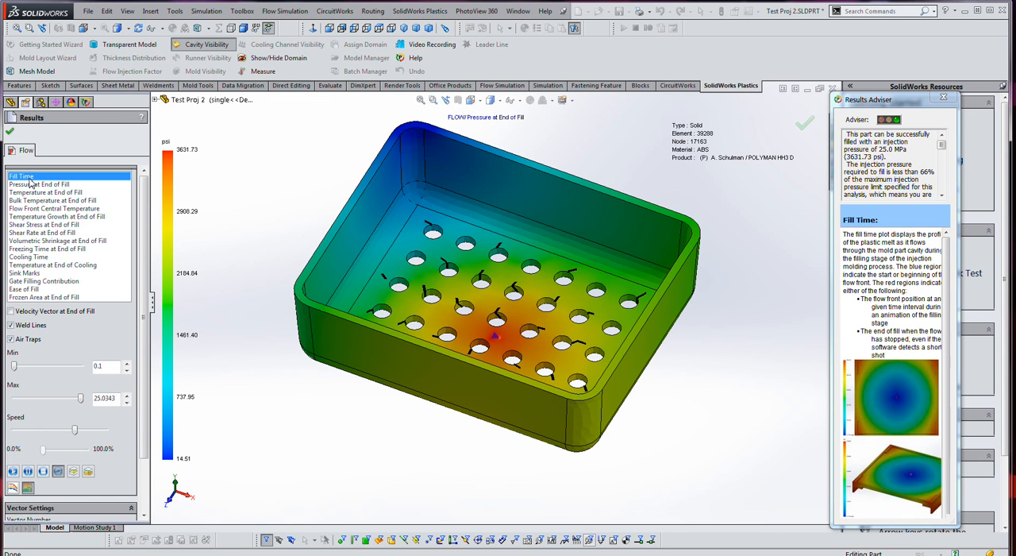
click(42, 186)
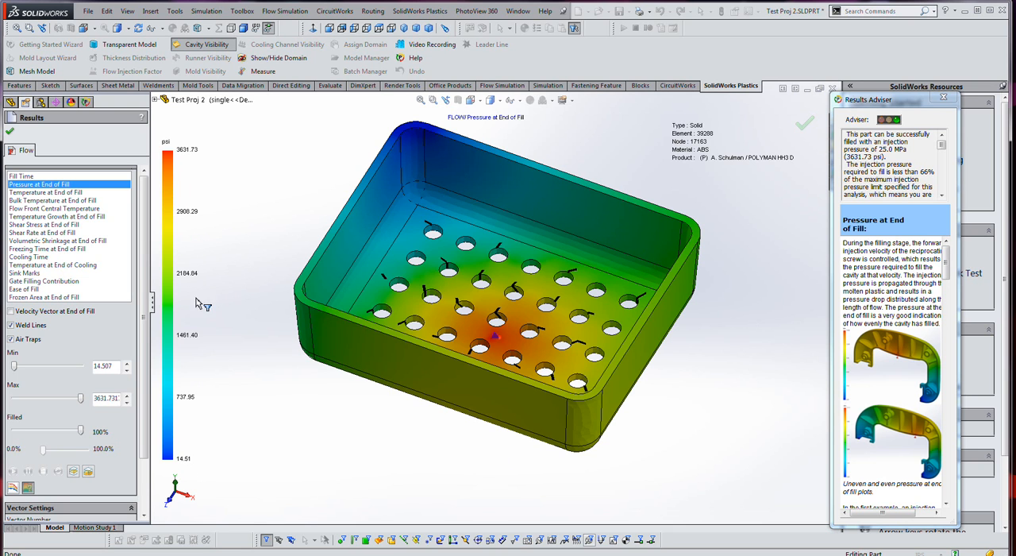
- Review the Temperature, Bulk Temperature, Flow Front Central Temperature and Temperature Growth plots from the fill stage
click(44, 193)
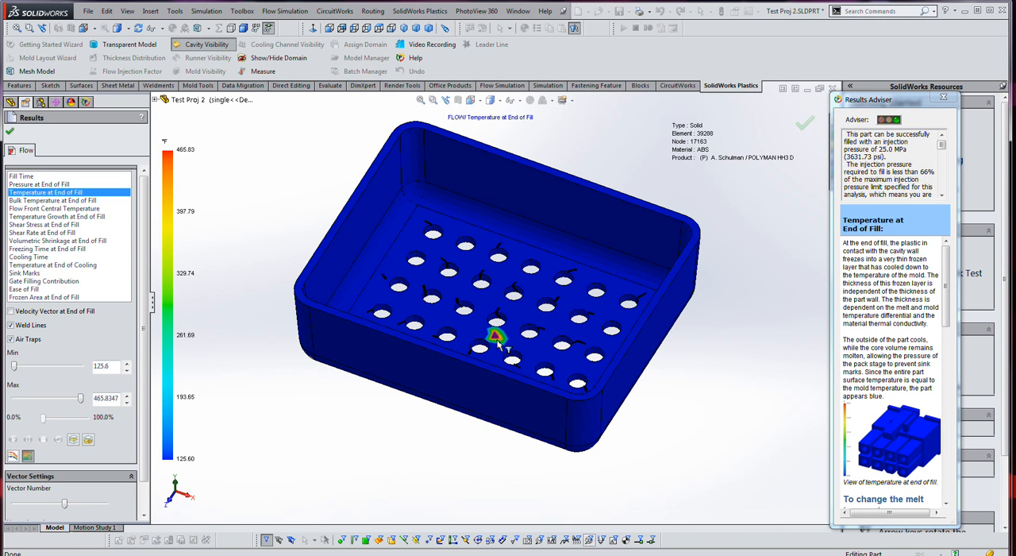
click(51, 201)
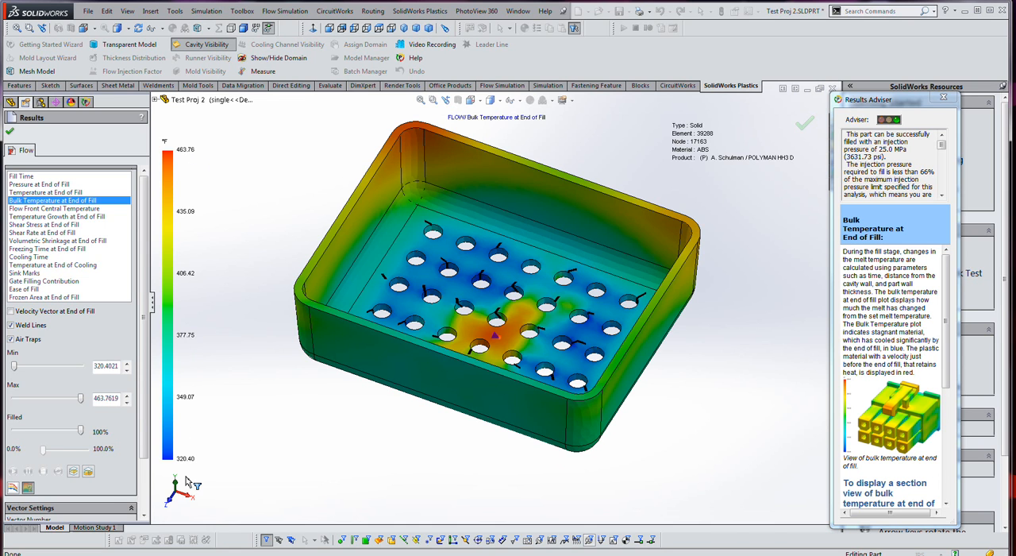
click(35, 208)
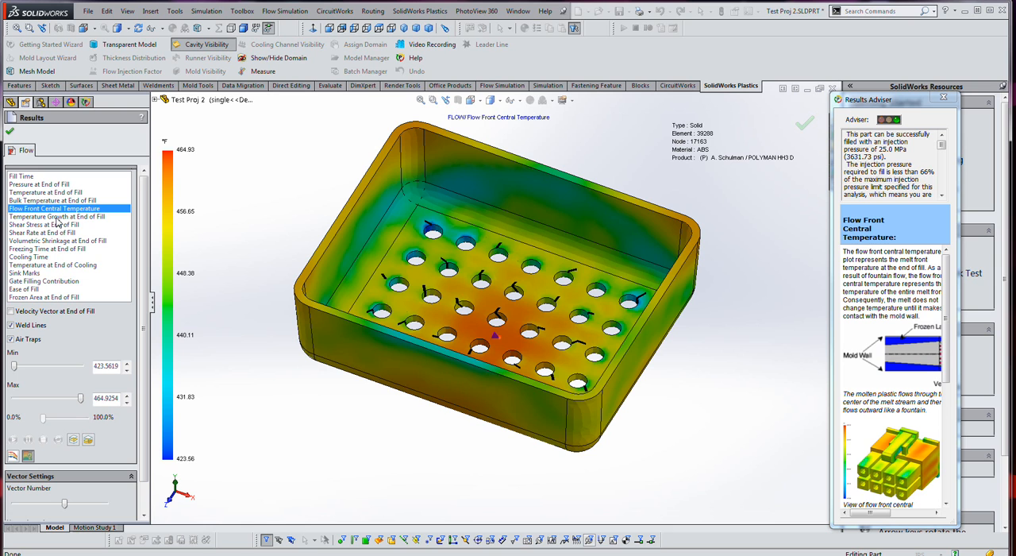
click(56, 218)
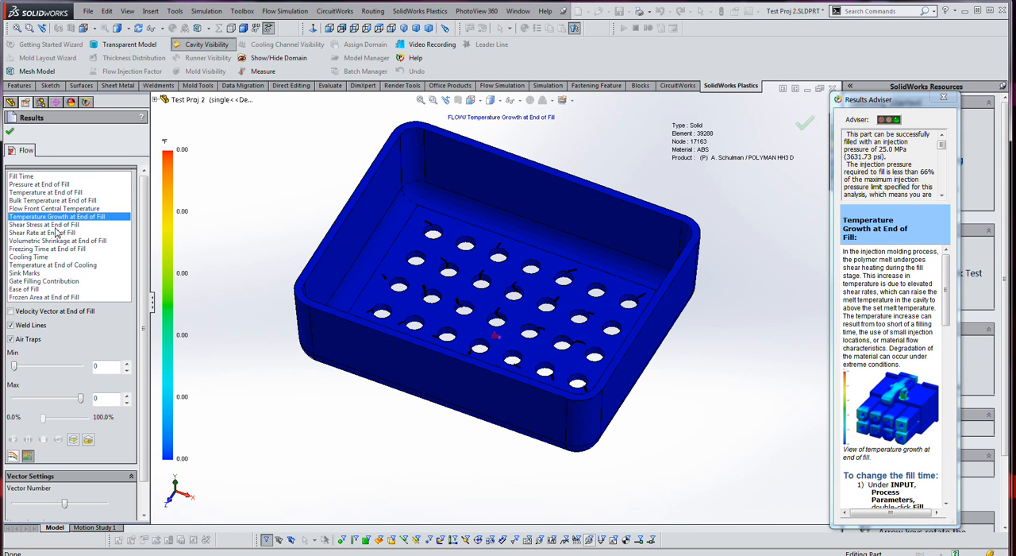
- Review the Shear Stress, Shear Rate and Volumetric Shrinkage at End of Fill plots
click(55, 226)
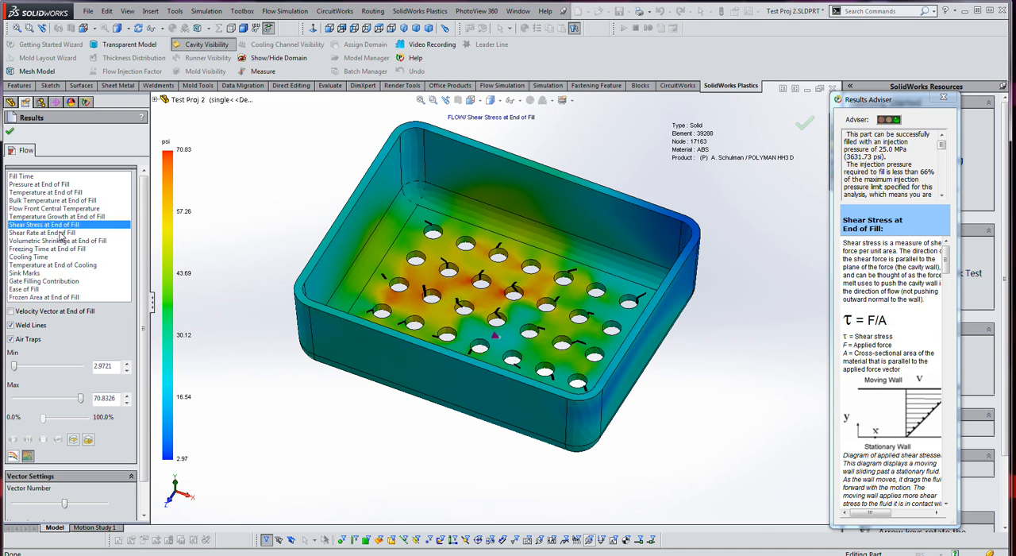
click(61, 232)
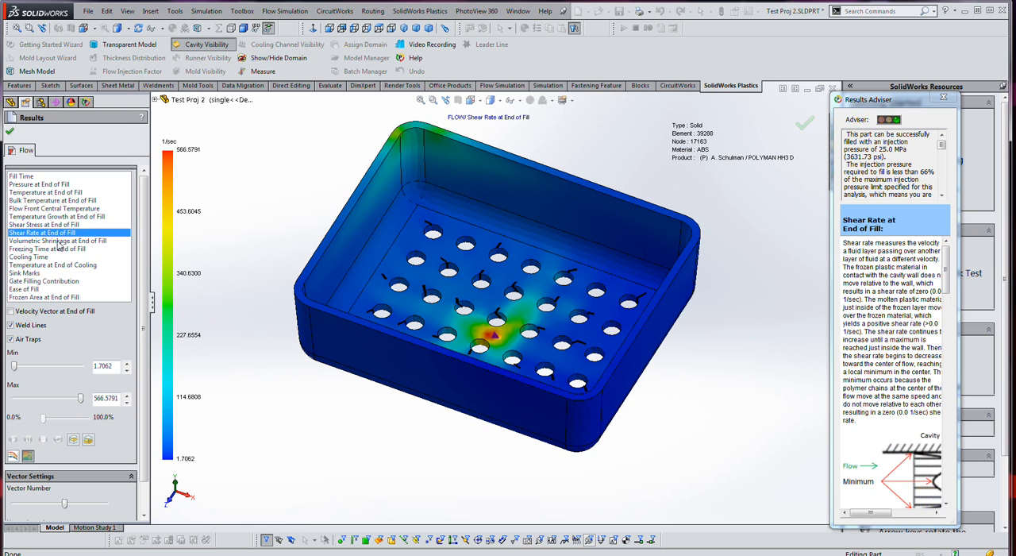
click(58, 241)
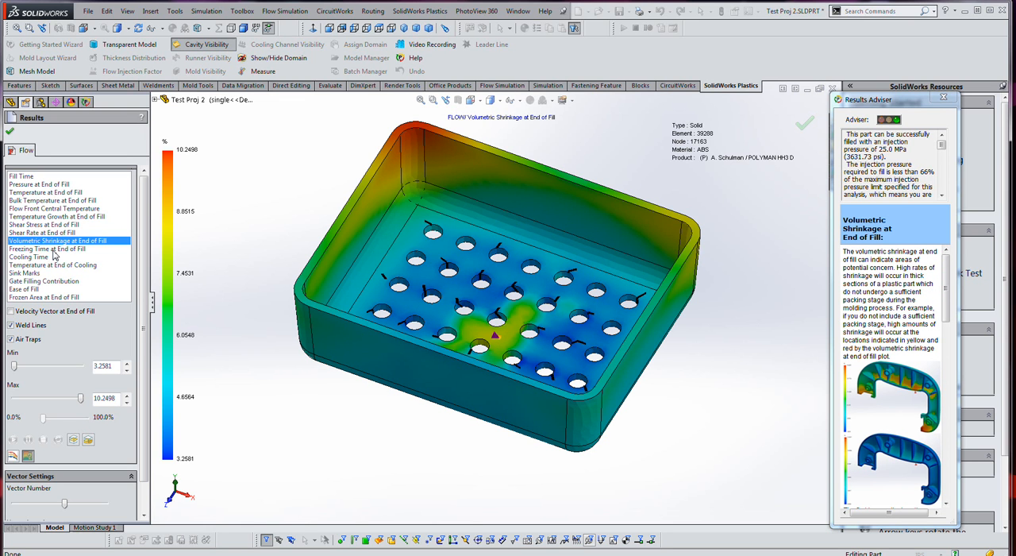
- Review the Freezing Time at End of Fill, Cooling Time and Temperature at End of Cooling plots
click(51, 249)
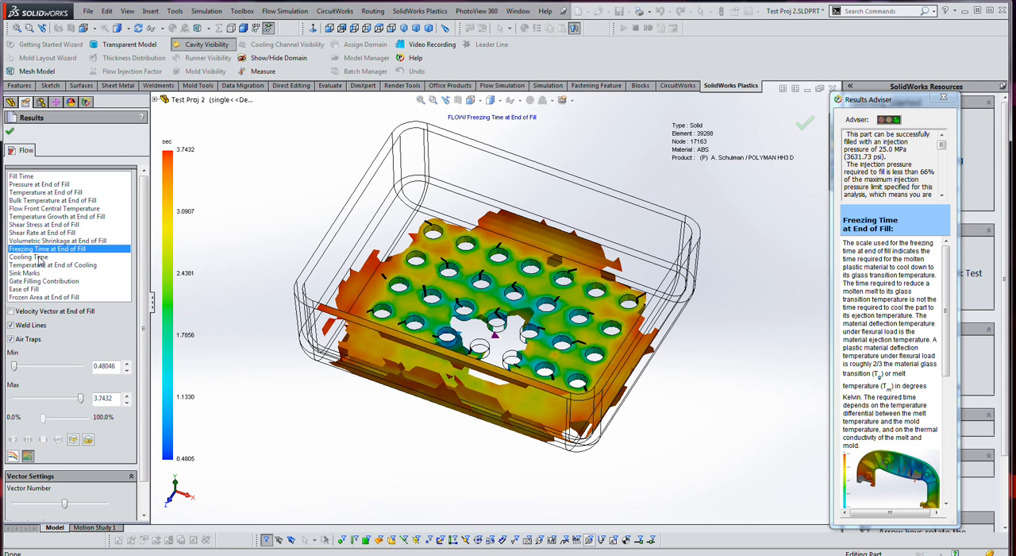
click(32, 256)
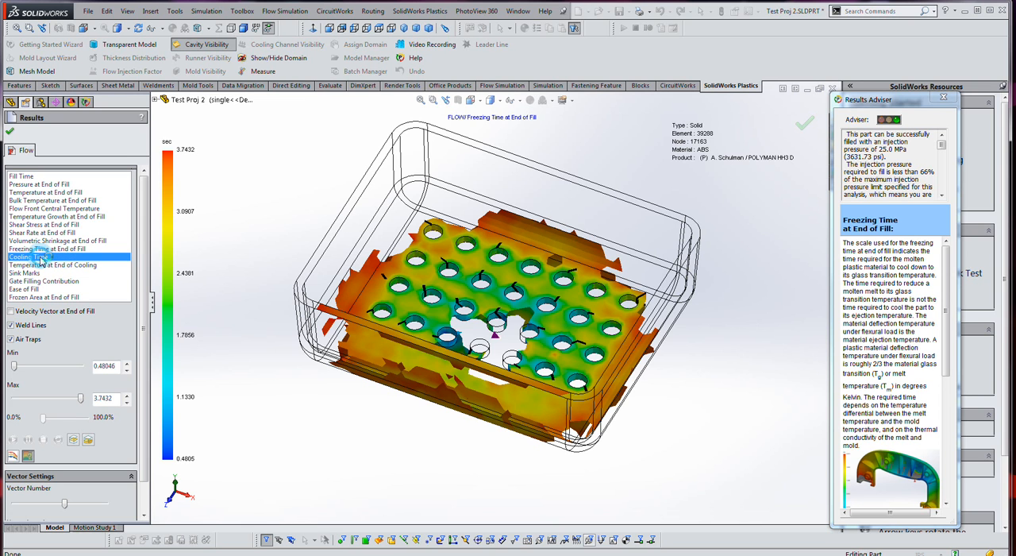
click(43, 249)
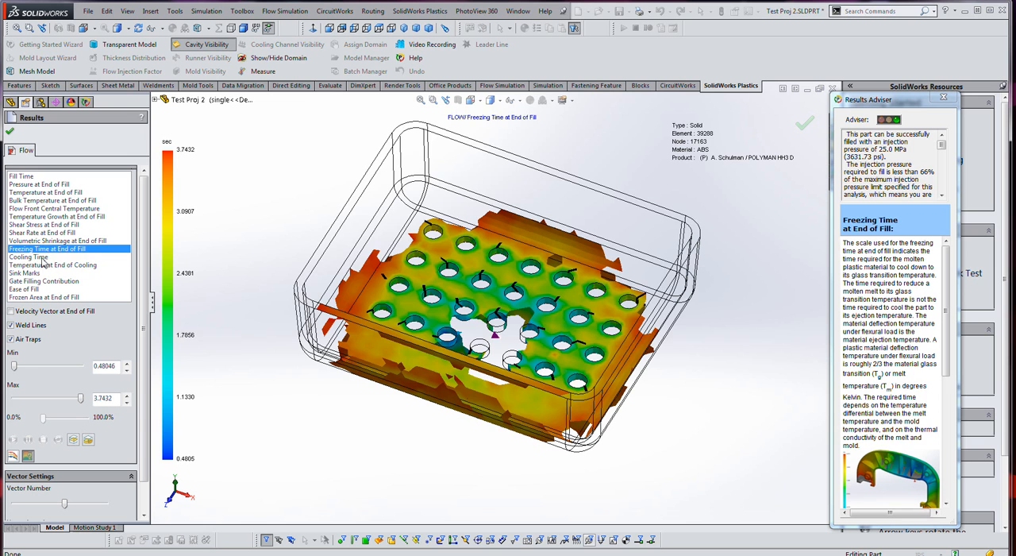
click(32, 256)
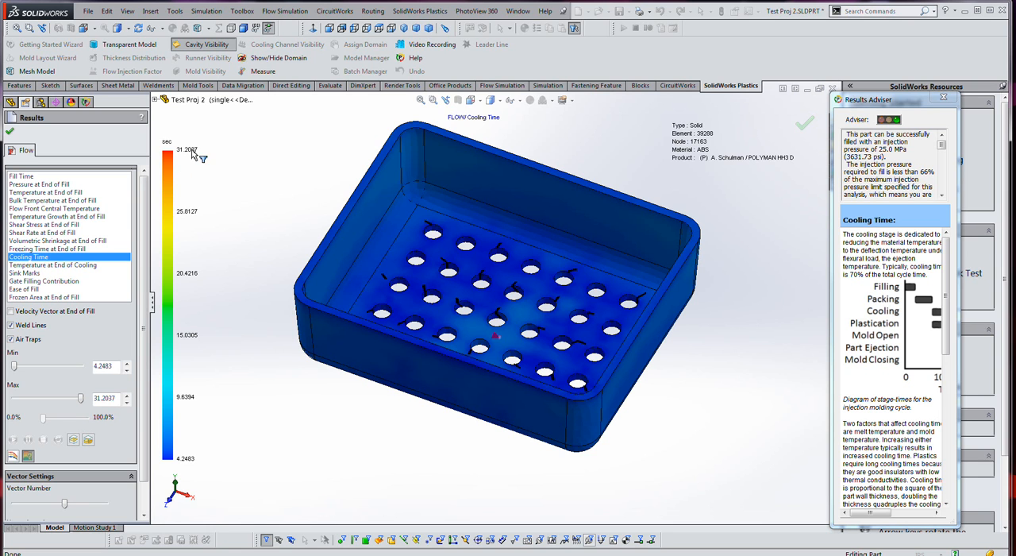
click(51, 267)
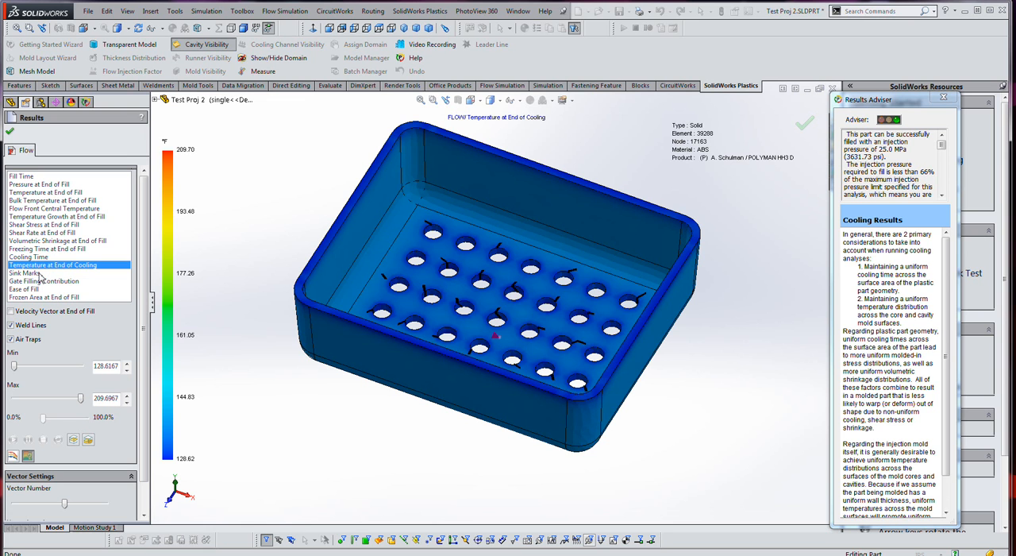
- Examine the Sink Marks plot on the tray's walls and floor, and display the Gate Filling Contribution plot
click(40, 273)
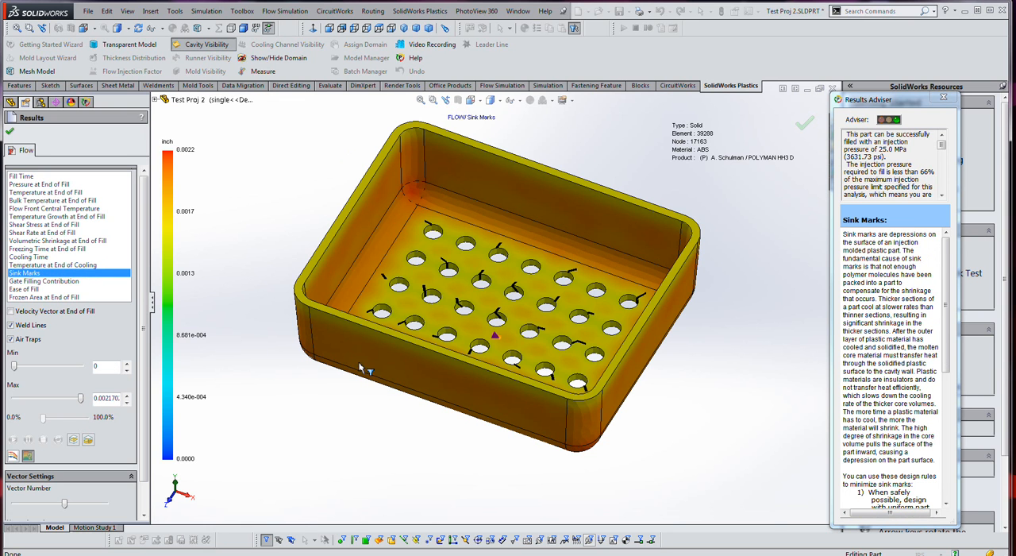
mouse_move(422, 411)
middle_down()
mouse_move(439, 308)
mouse_move(421, 230)
mouse_move(435, 408)
middle_up()
click(43, 282)
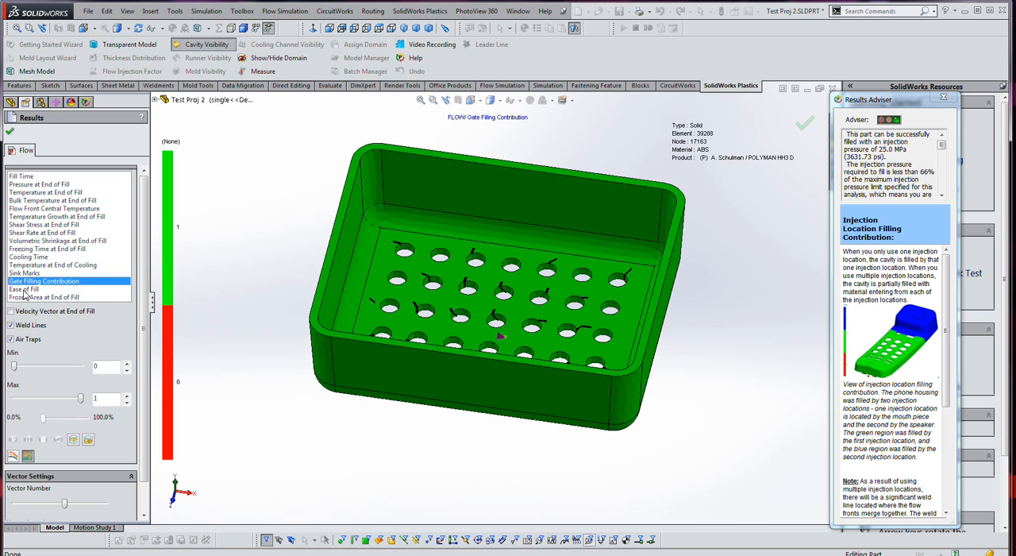
- Review the Ease of Fill and Frozen Area at End of Fill plots, and close the flow results
click(24, 290)
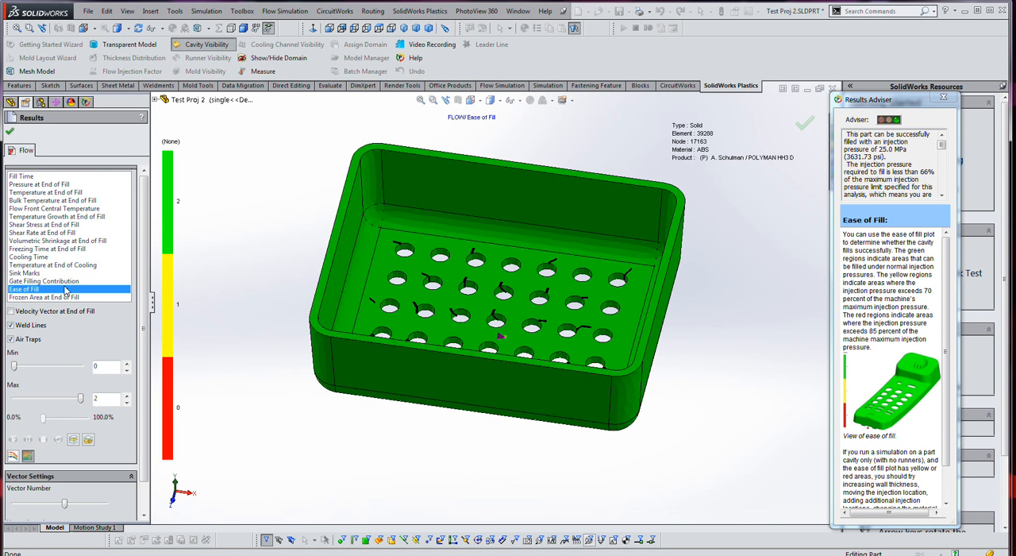
click(65, 298)
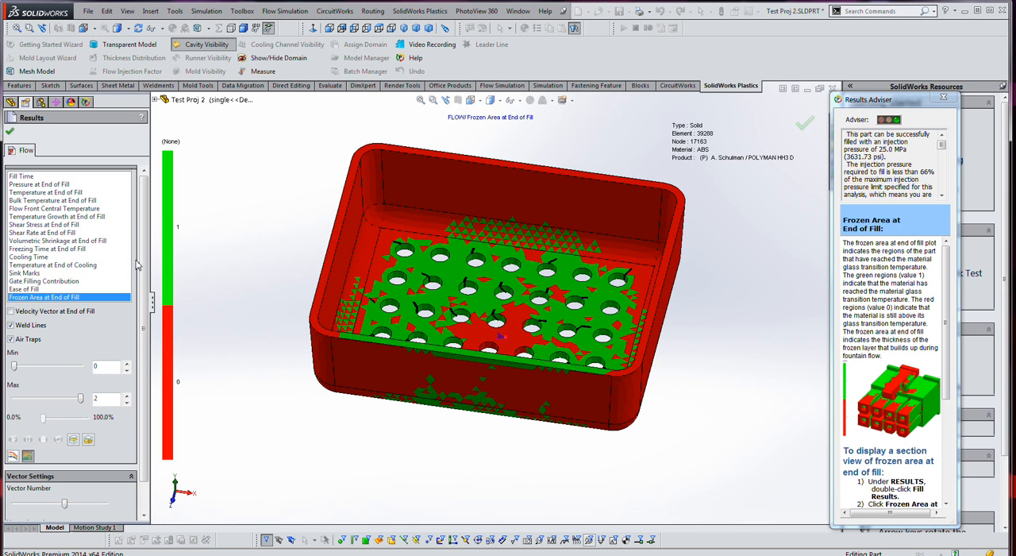
click(9, 133)
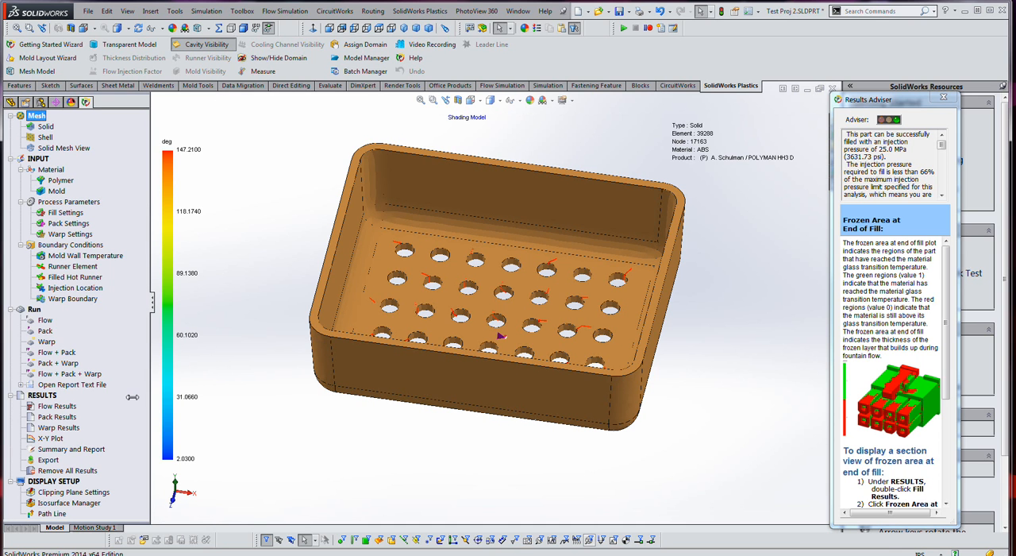
- Open the pack results and display the Pressure at End of Packing plot, with a brief look back at the Fill Time plot
click(52, 420)
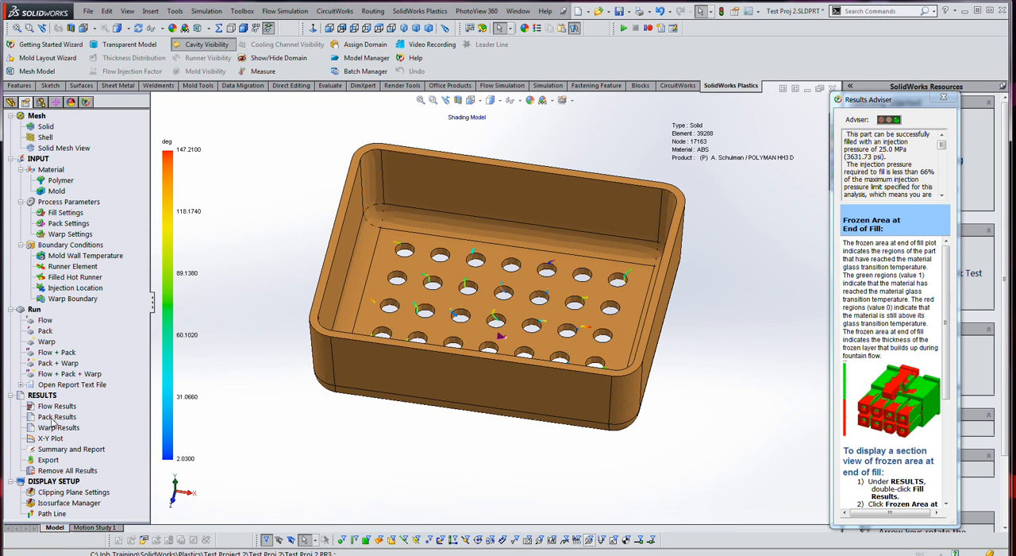
double_click(52, 419)
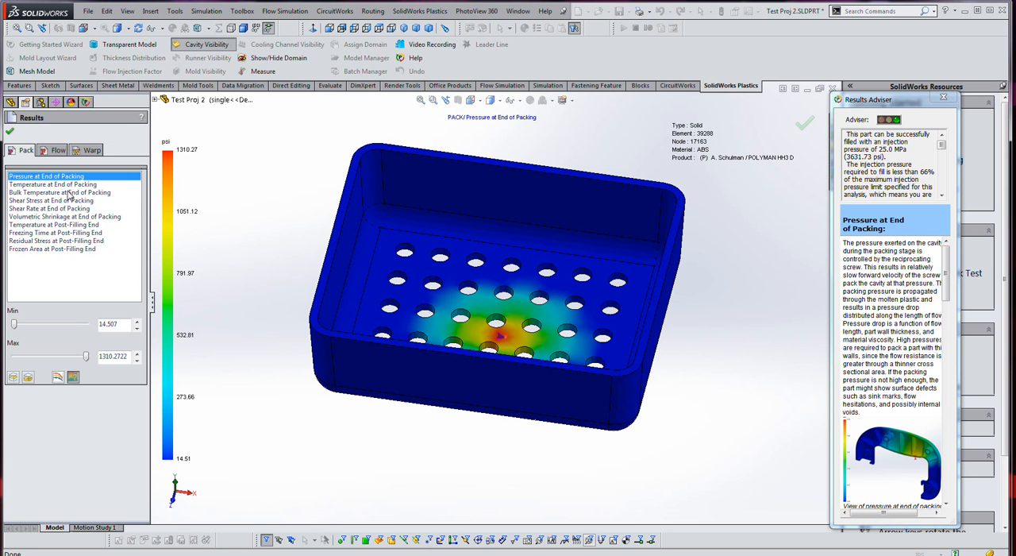
click(53, 154)
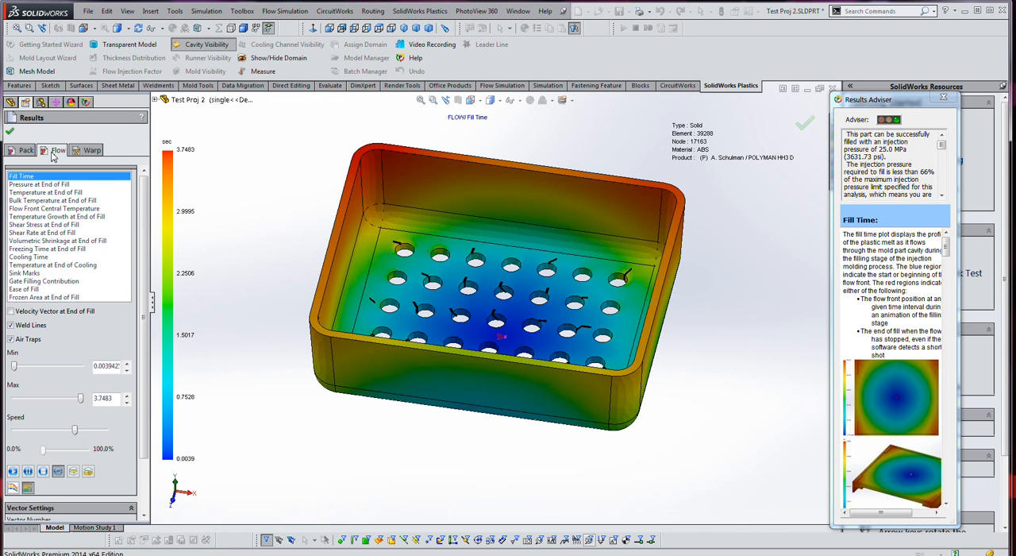
click(32, 152)
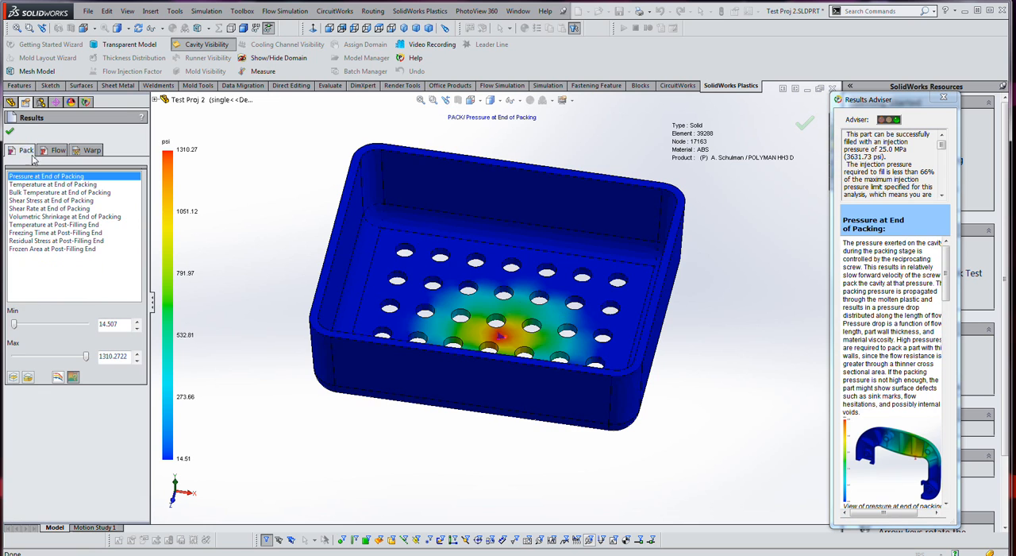
- Review the Temperature, Bulk Temperature, Shear Rate and Volumetric Shrinkage at End of Packing plots
click(65, 185)
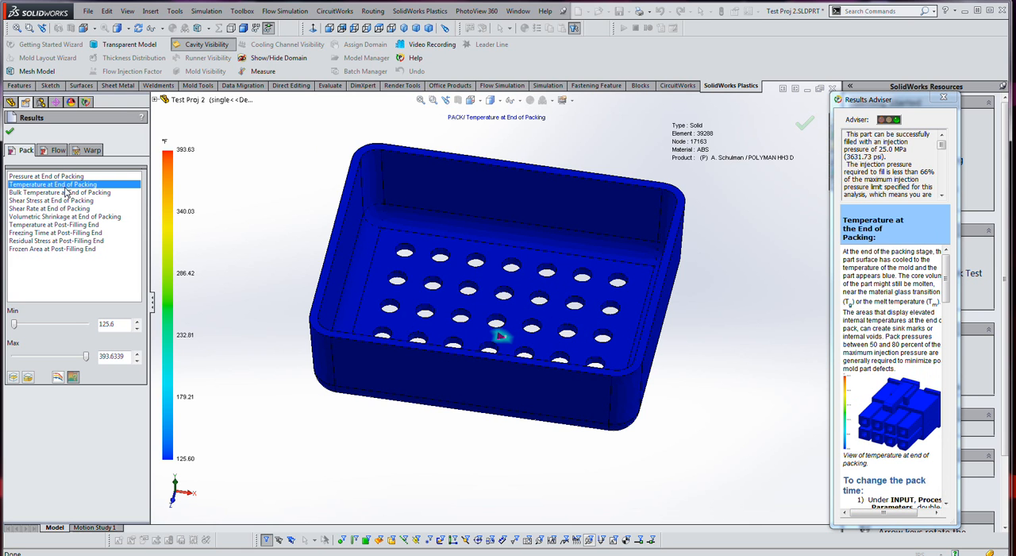
click(66, 192)
click(65, 208)
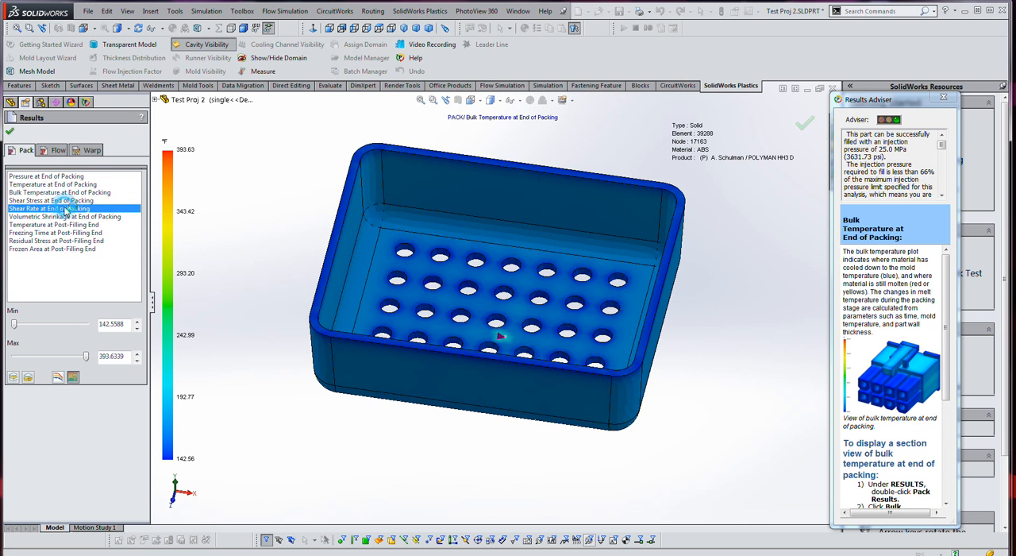
click(62, 216)
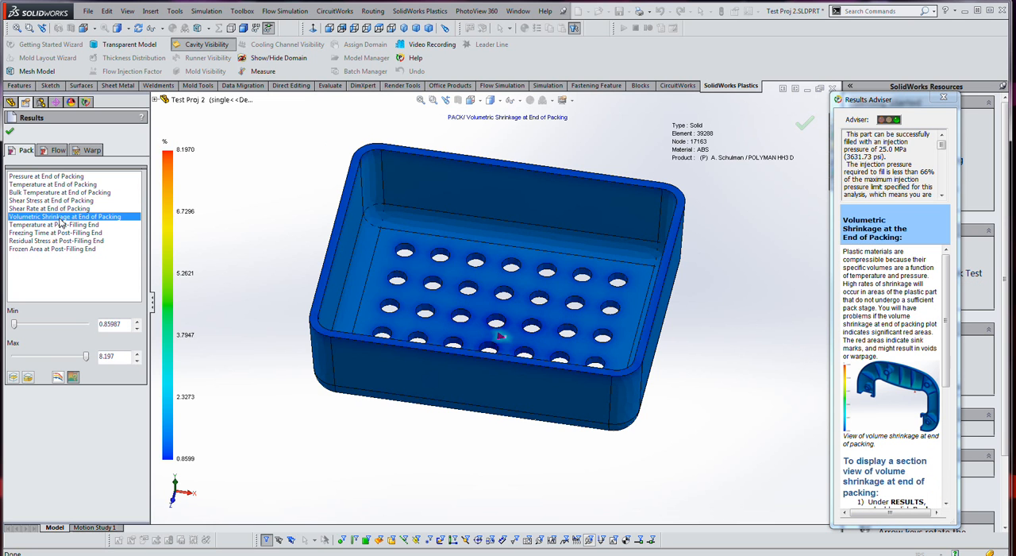
- Review the Temperature, Freezing Time, Residual Stress and Frozen Area plots at post-filling end
click(63, 226)
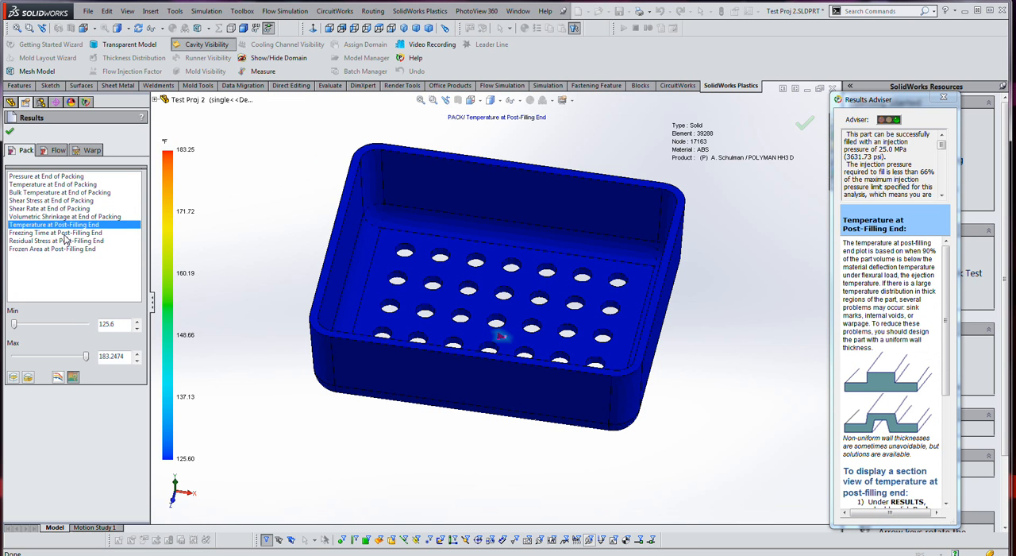
click(66, 233)
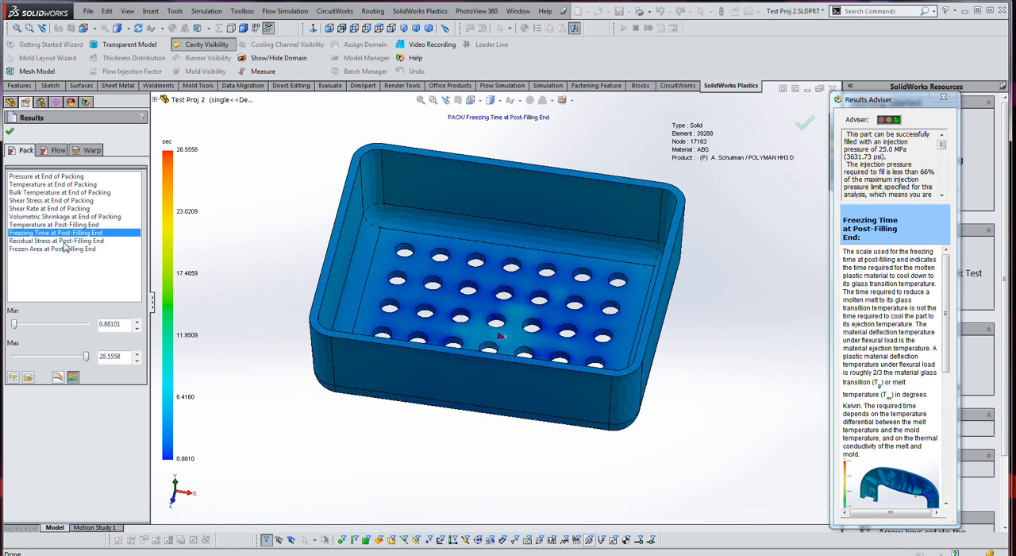
click(62, 240)
click(63, 249)
- Review the warp results for Total Displacement, Sink-Mark Profile and In-mold First Principal Residual Stress
click(88, 150)
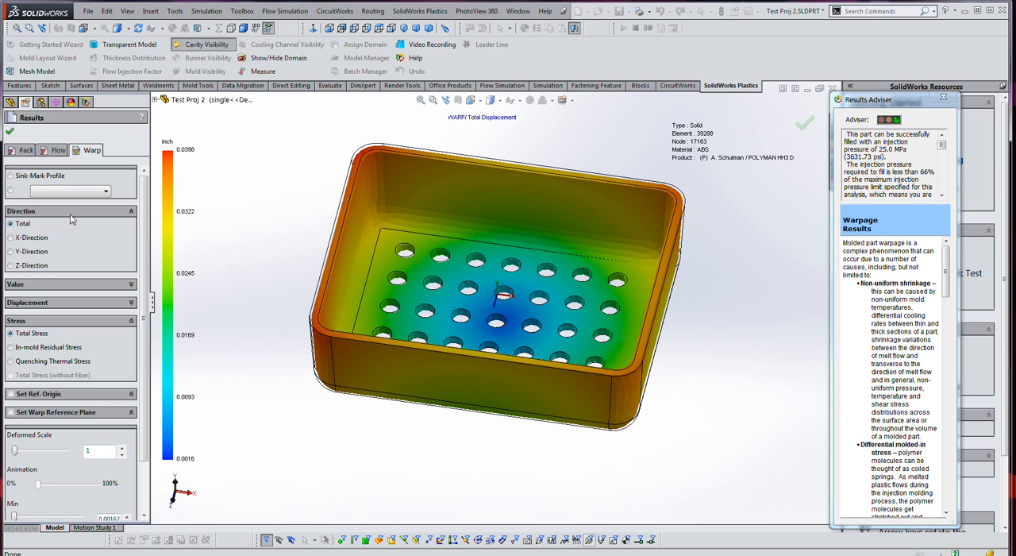
click(11, 176)
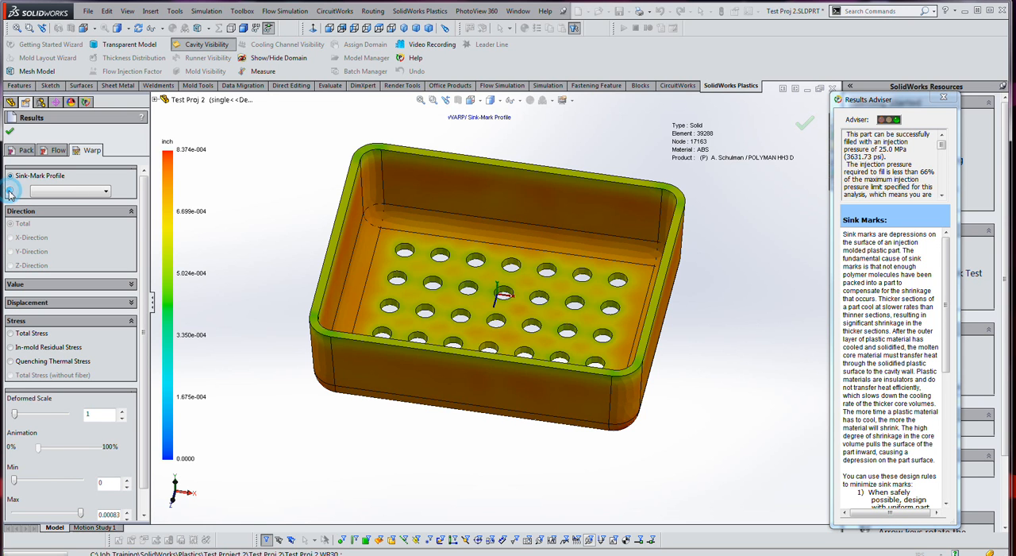
click(11, 191)
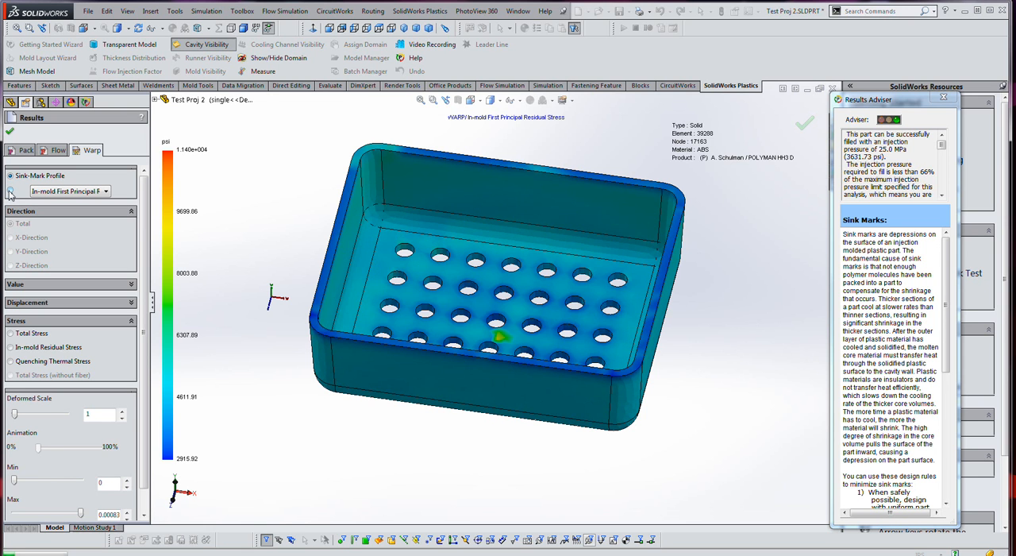
click(106, 193)
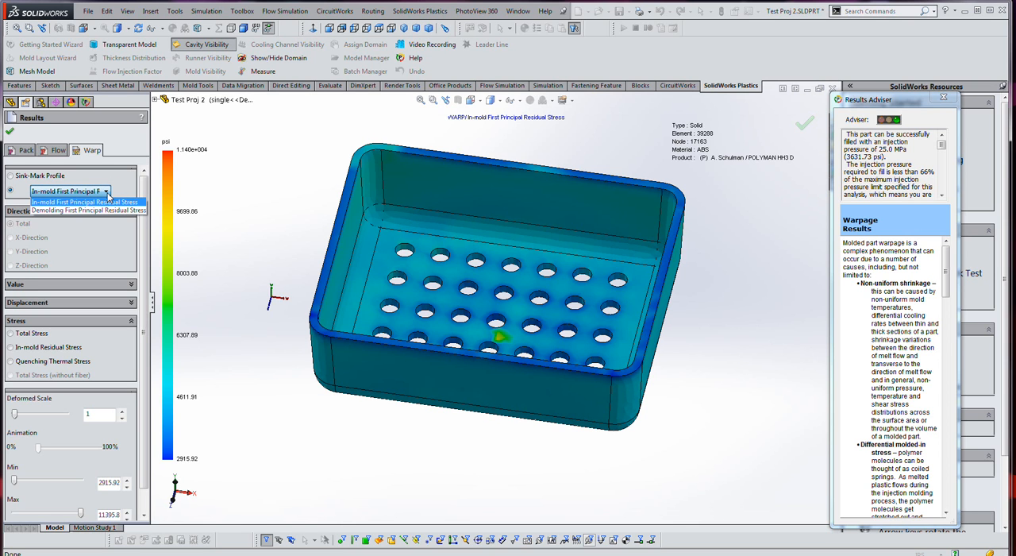
click(108, 201)
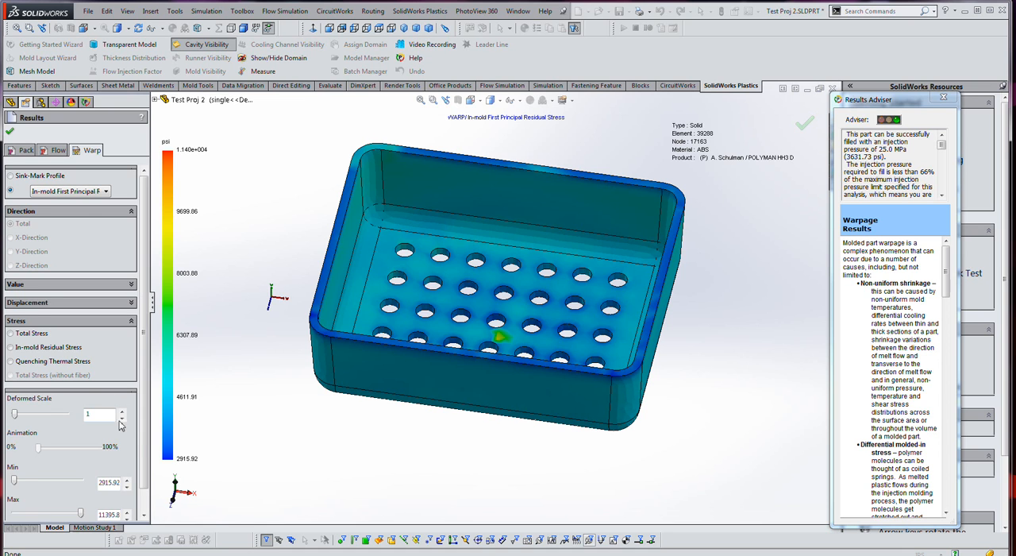
- Play and stop the animation of the In-mold First Principal Residual Stress plot, and set it to repeat
scroll(146, 485, down, 3)
click(12, 511)
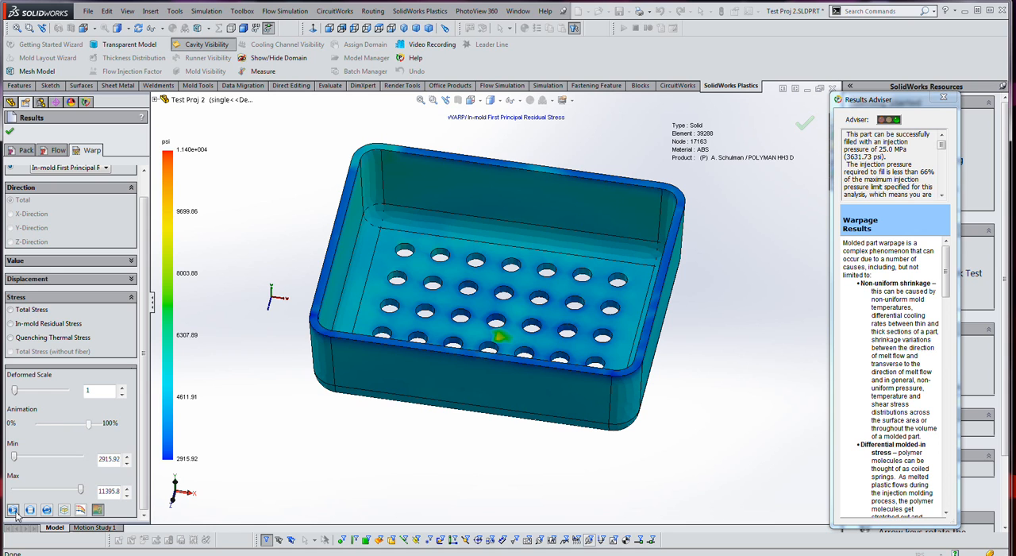
click(31, 512)
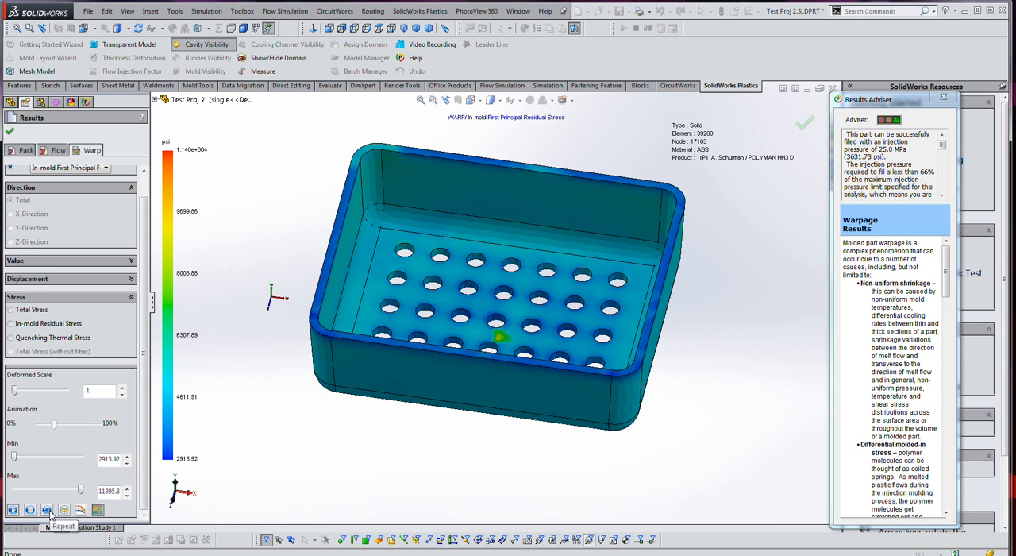
click(47, 511)
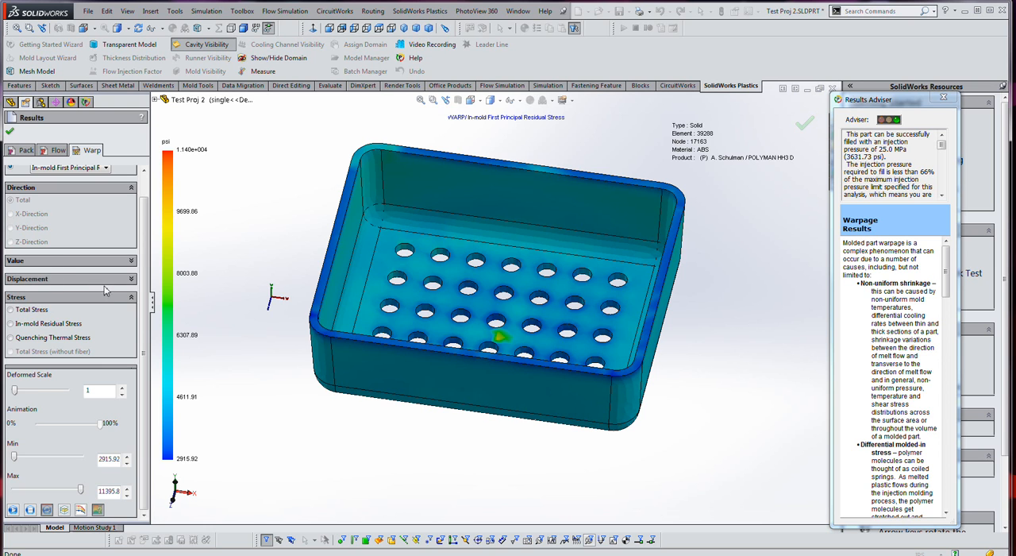
- Expand the displacement options and compare the total displacement from In-mold Residual Stress, Total Stress and Quenching Thermal Stress
click(131, 281)
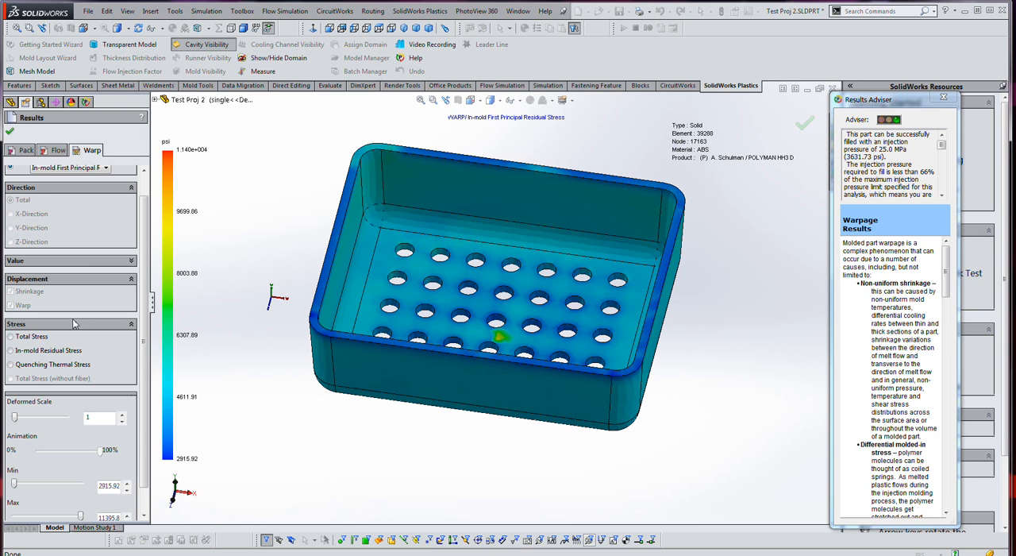
click(73, 354)
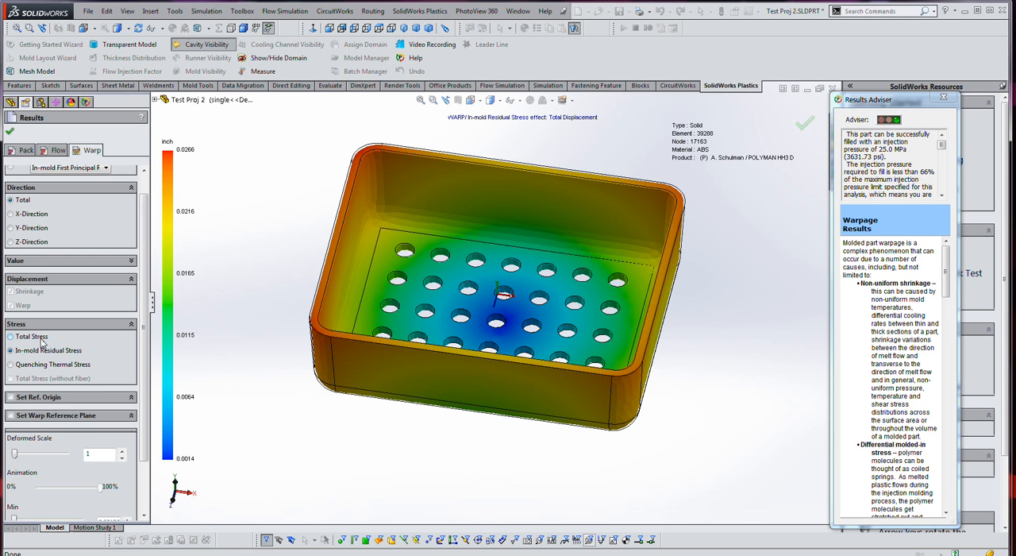
click(42, 339)
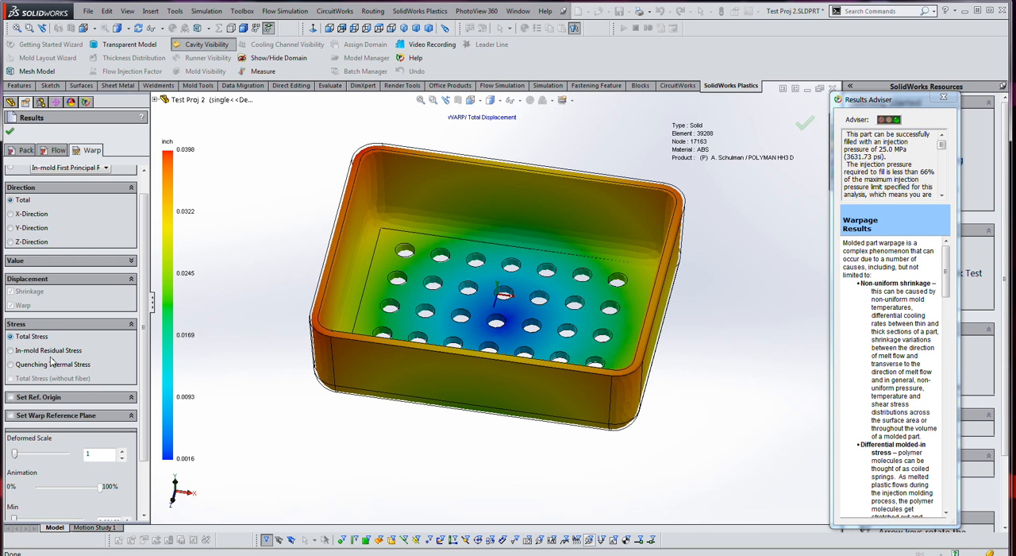
click(53, 364)
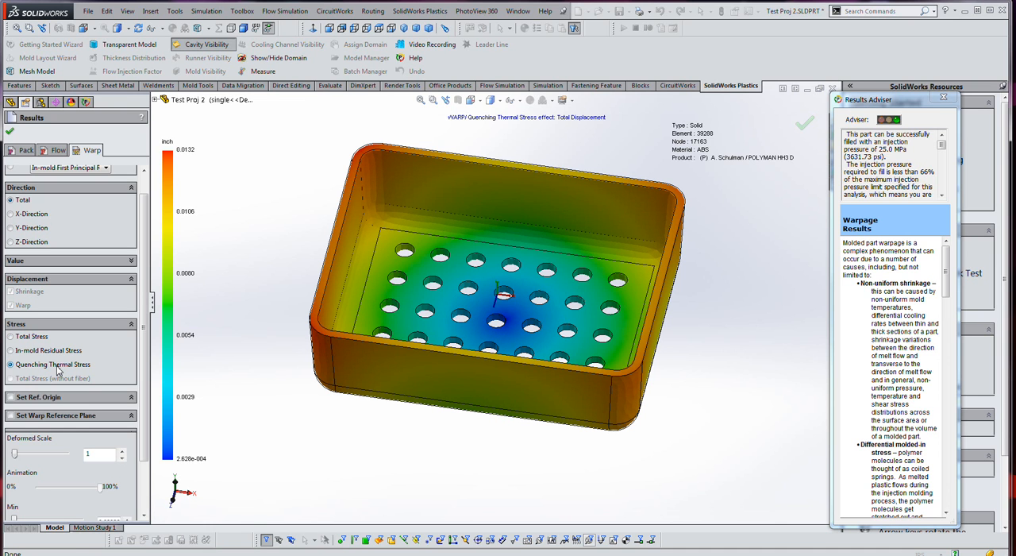
click(43, 341)
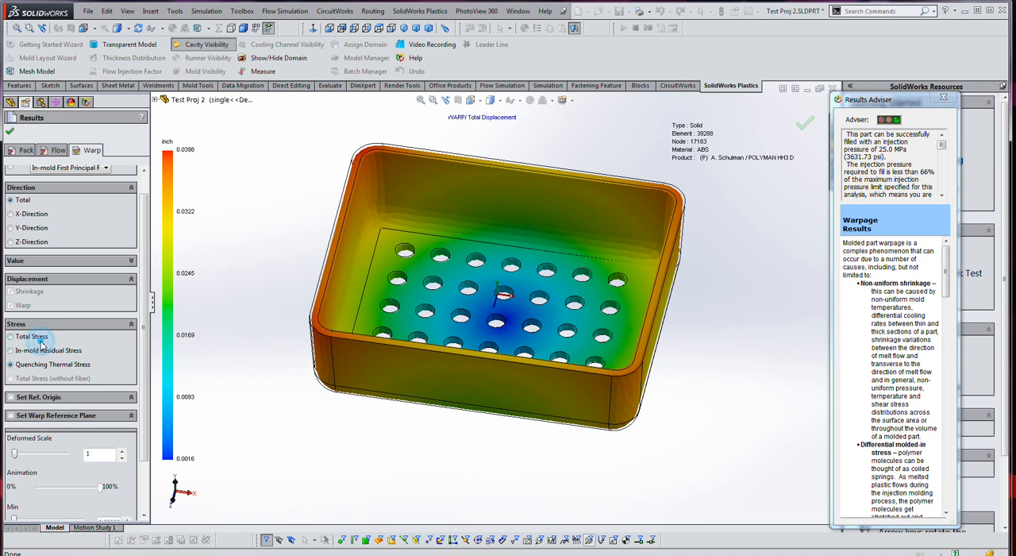
click(49, 365)
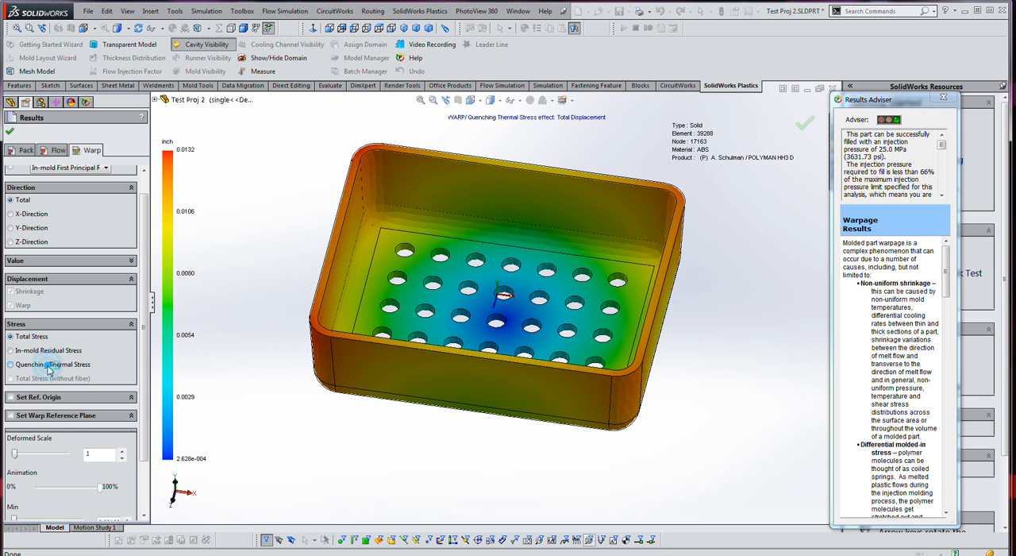
- Exaggerate the Quenching Thermal Stress displacement with a deformed scale of 76 and inspect the warped tray against its original outline
scroll(111, 366, down, 2)
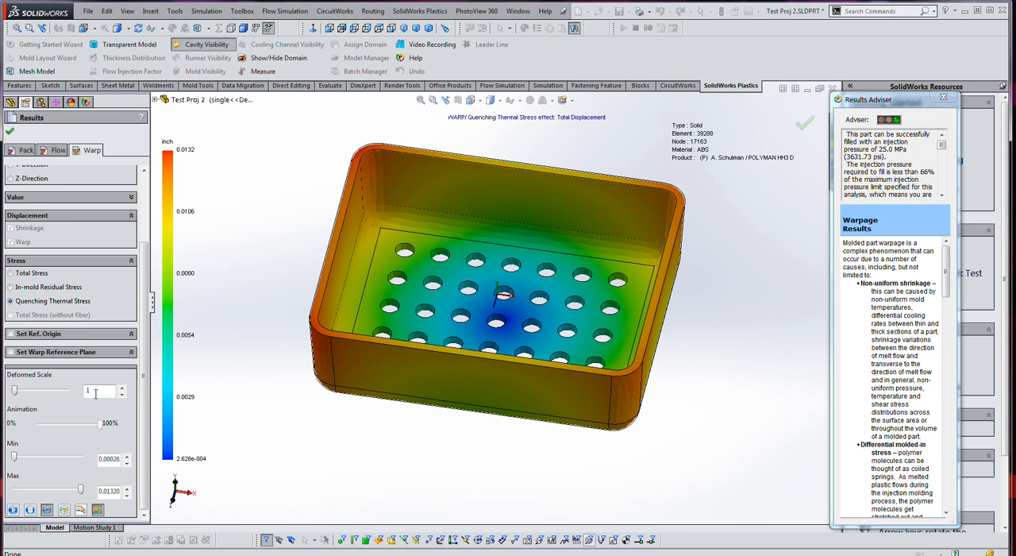
click(42, 390)
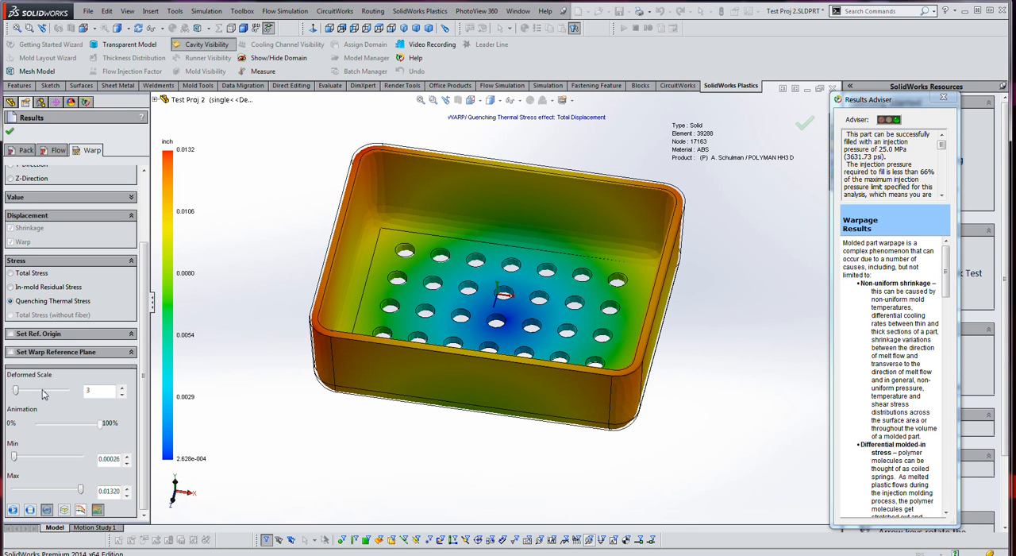
drag(17, 389, 39, 401)
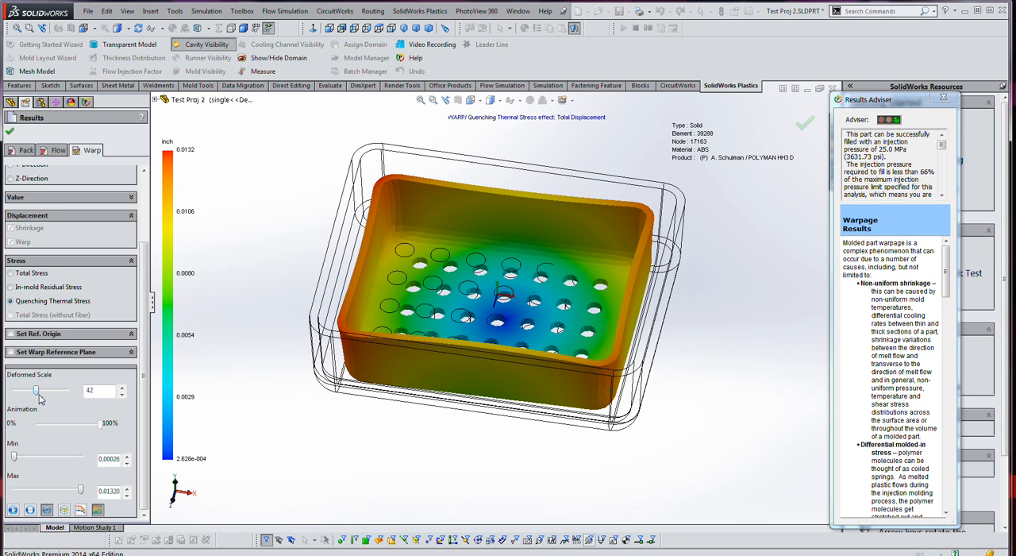
click(58, 390)
click(54, 389)
drag(42, 391, 54, 390)
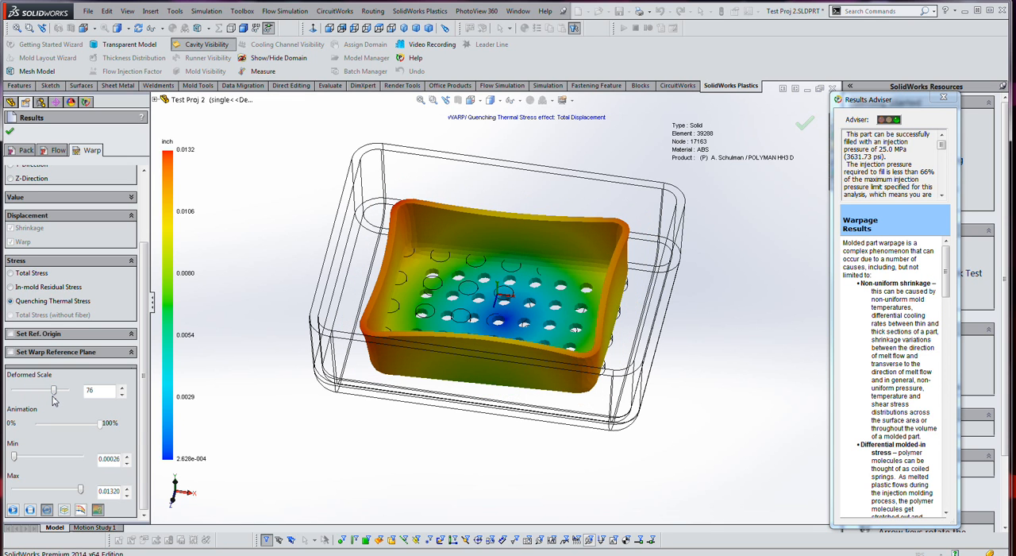
mouse_move(355, 397)
middle_down()
mouse_move(336, 329)
mouse_move(343, 304)
mouse_move(372, 350)
mouse_move(364, 413)
middle_up()
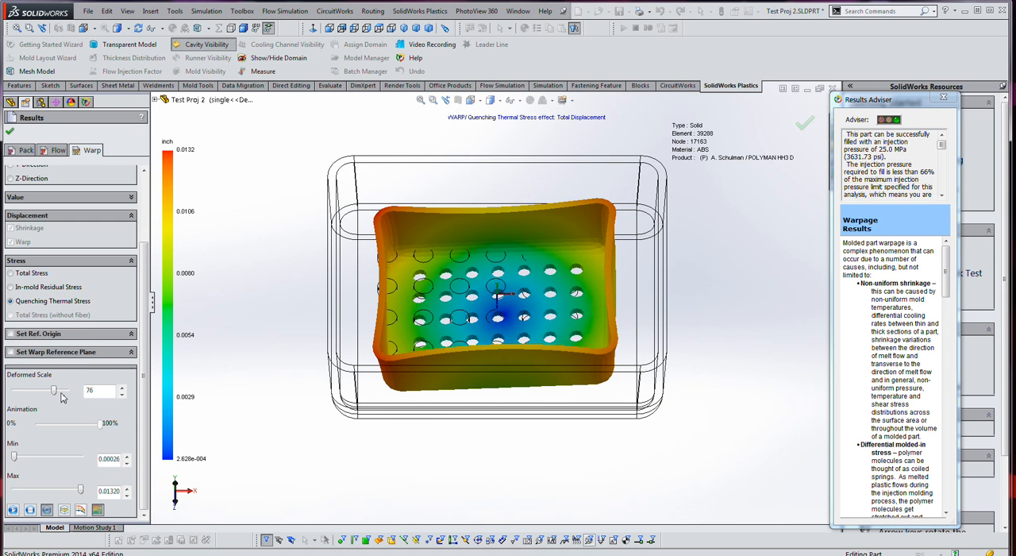
- Reset the deformed scale to 1 and inspect the tray's true-scale displacement from several angles
drag(56, 397, 18, 391)
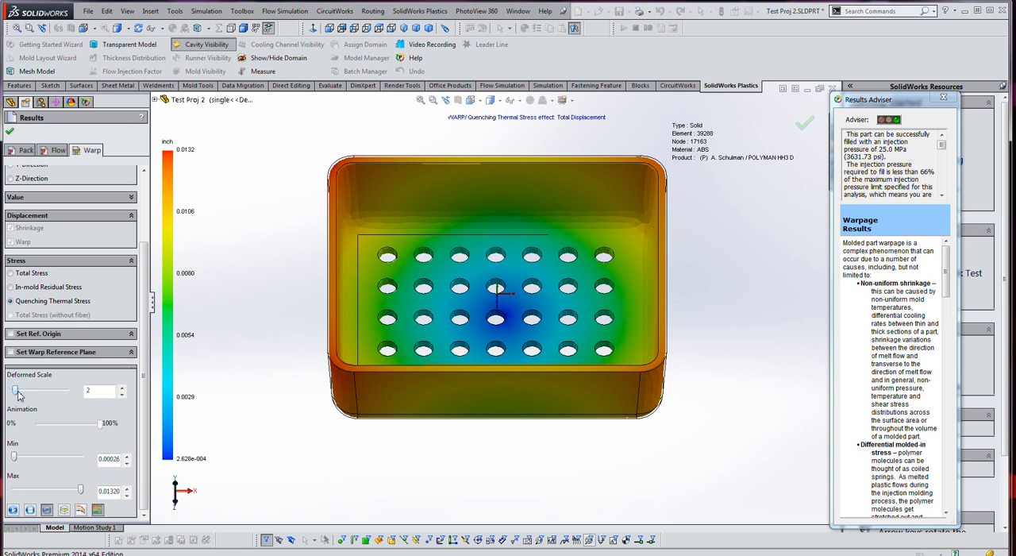
click(121, 395)
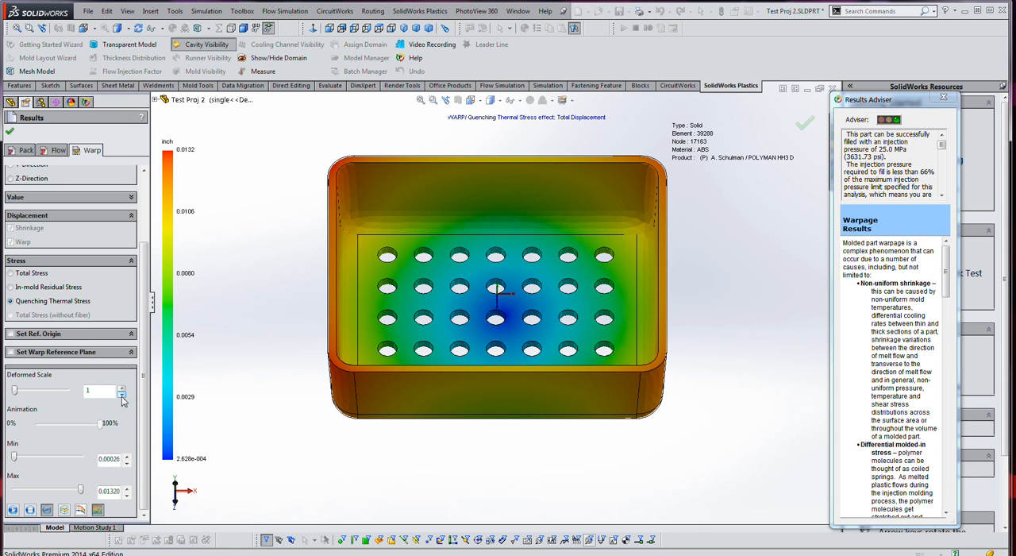
middle_drag(265, 374, 273, 295)
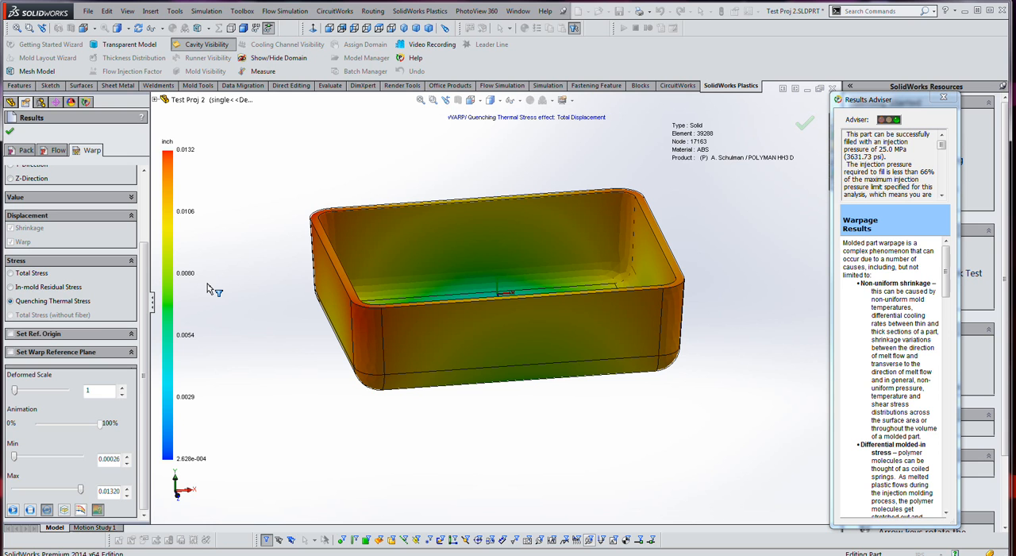
middle_drag(245, 215, 249, 254)
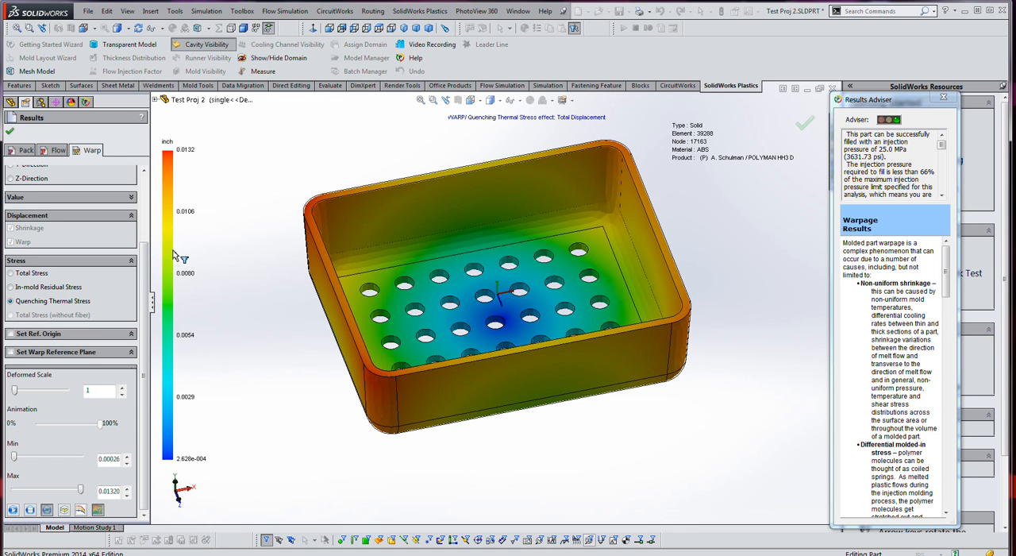
- Compare the tray's Quenching Thermal Stress displacement in the X, Y and Z directions
mouse_move(321, 167)
middle_down()
mouse_move(352, 61)
mouse_move(334, 159)
mouse_move(317, 169)
middle_up()
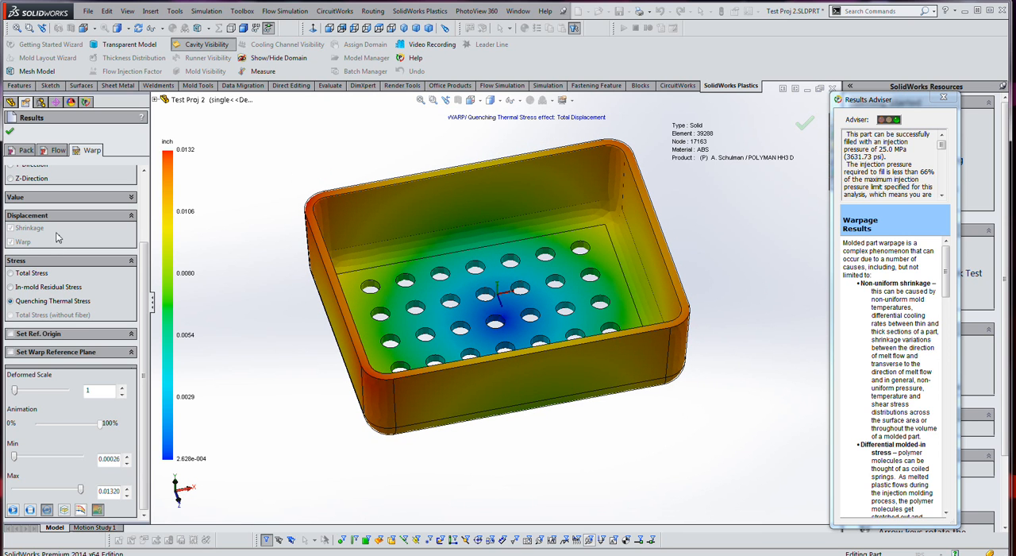
drag(148, 268, 150, 203)
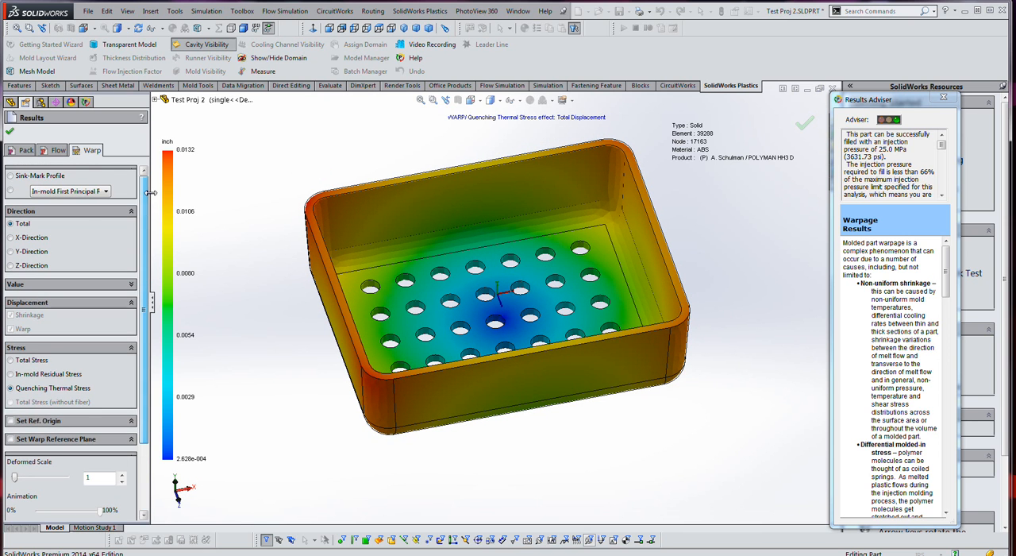
click(31, 239)
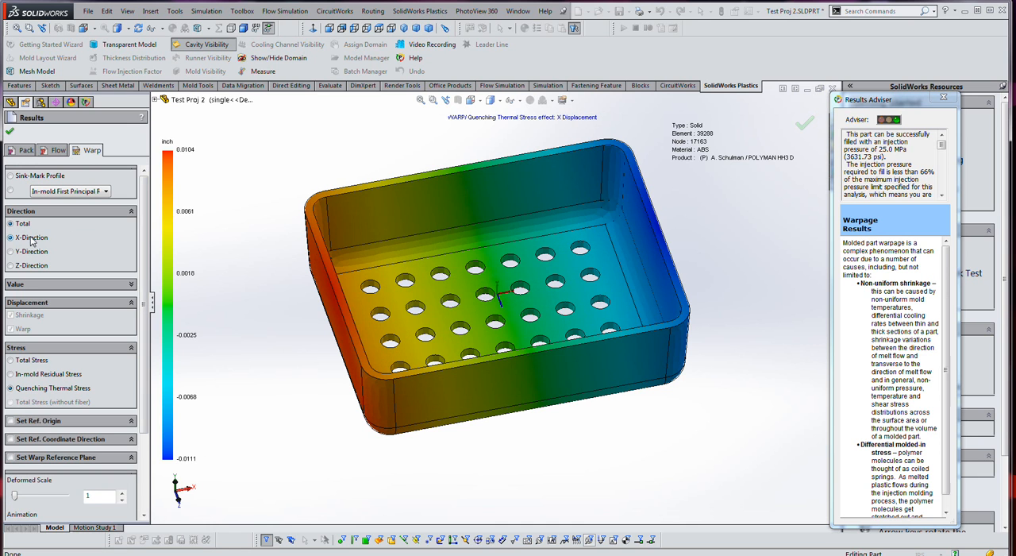
click(32, 252)
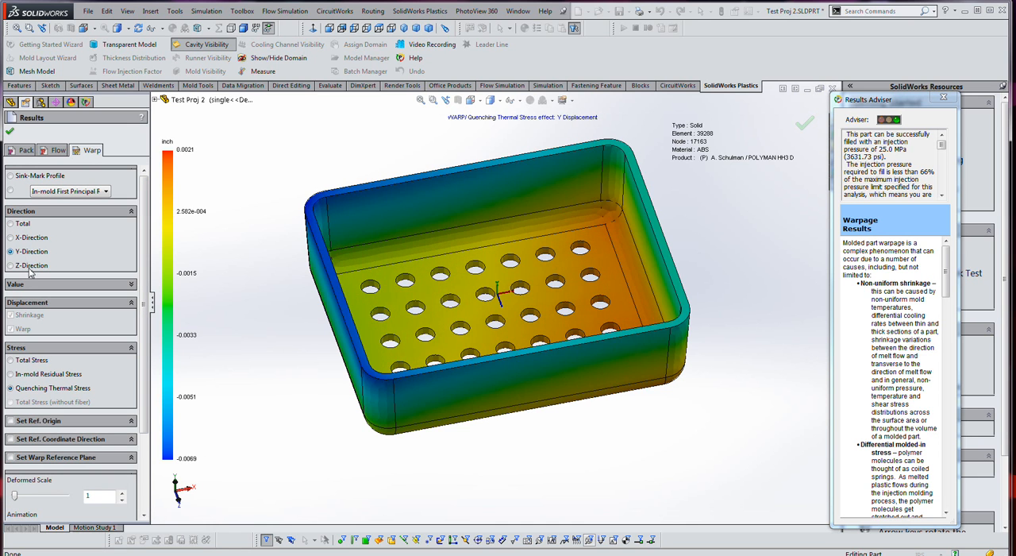
click(30, 265)
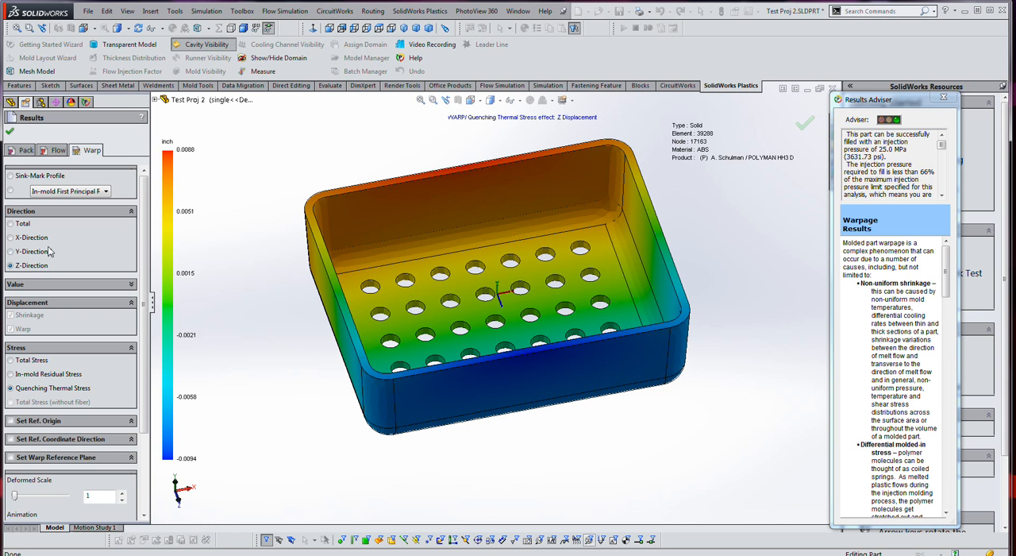
click(38, 252)
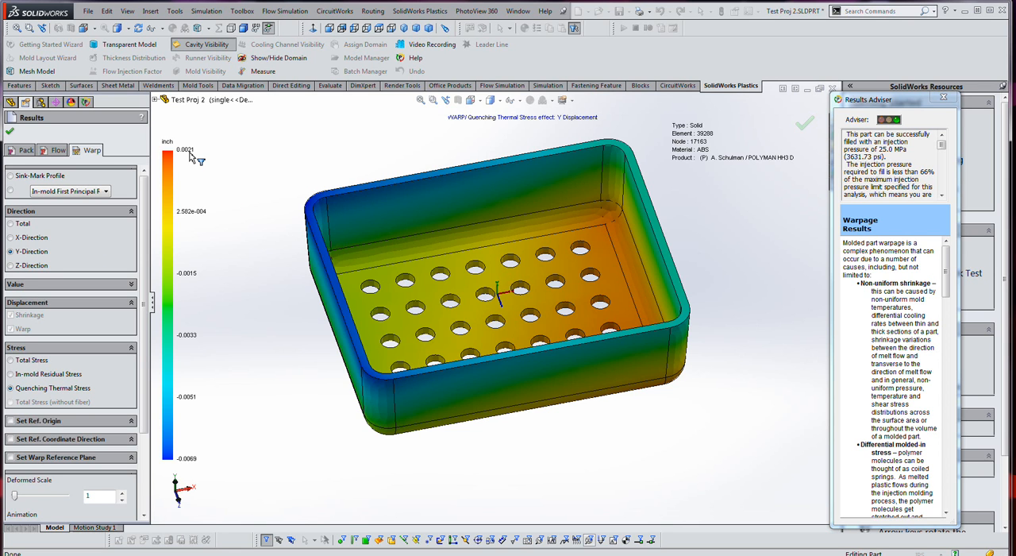
click(38, 240)
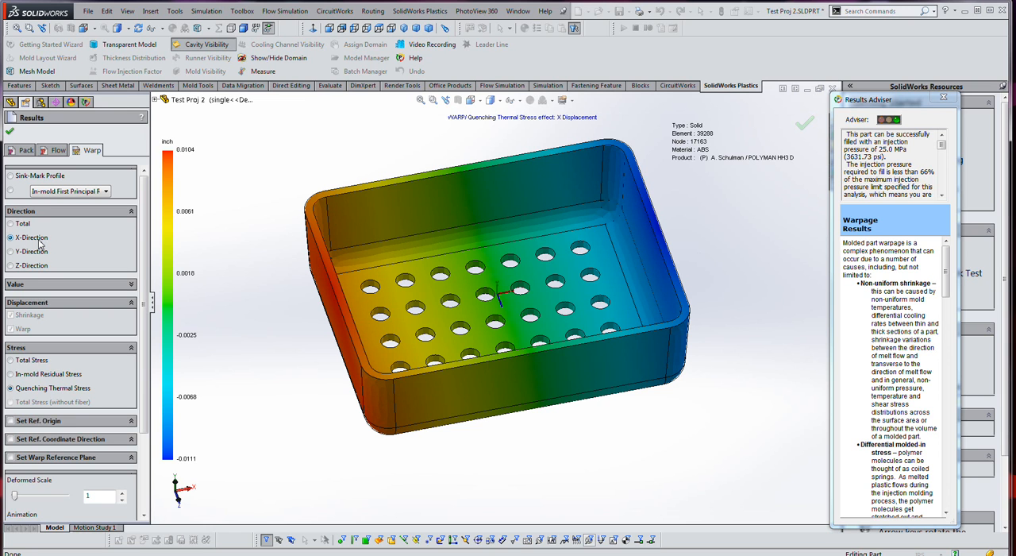
click(36, 267)
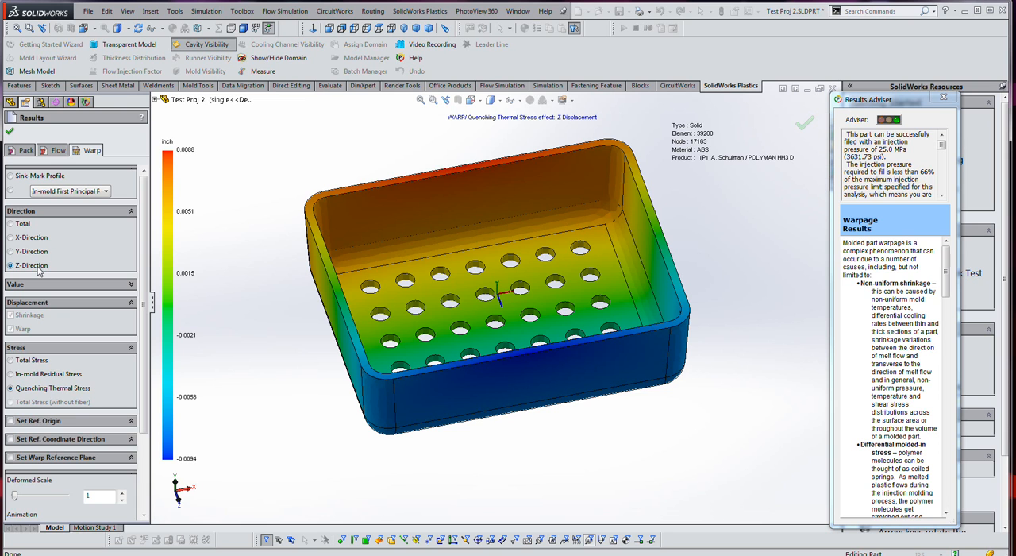
- Show the Total displacement again, inspect the tray from a lower angle and close the warp results
click(22, 224)
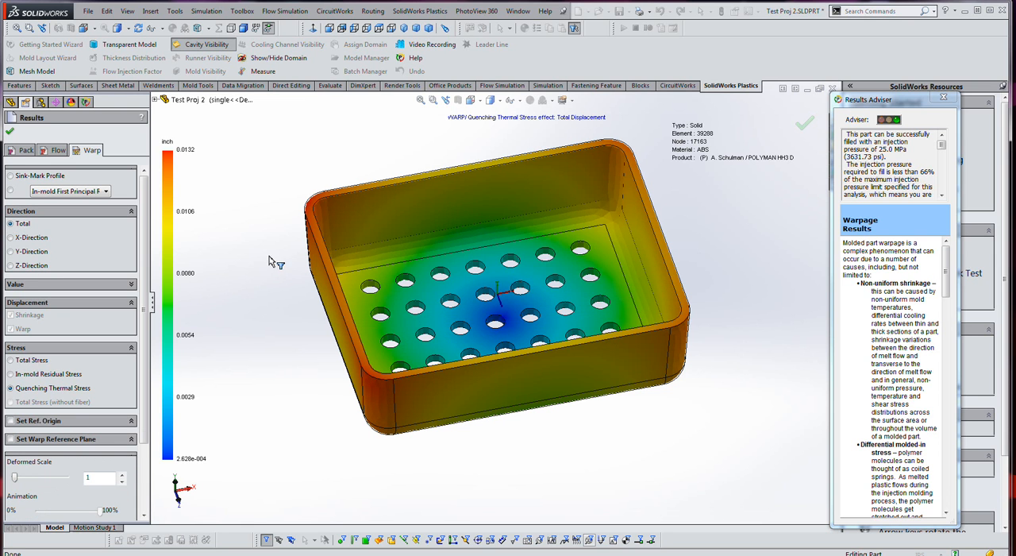
middle_drag(281, 249, 282, 197)
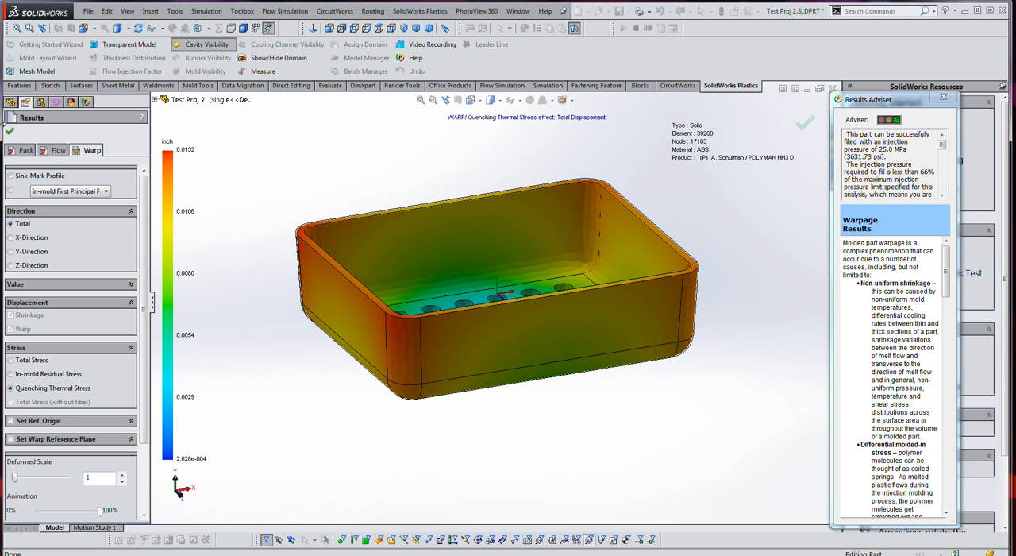
click(10, 131)
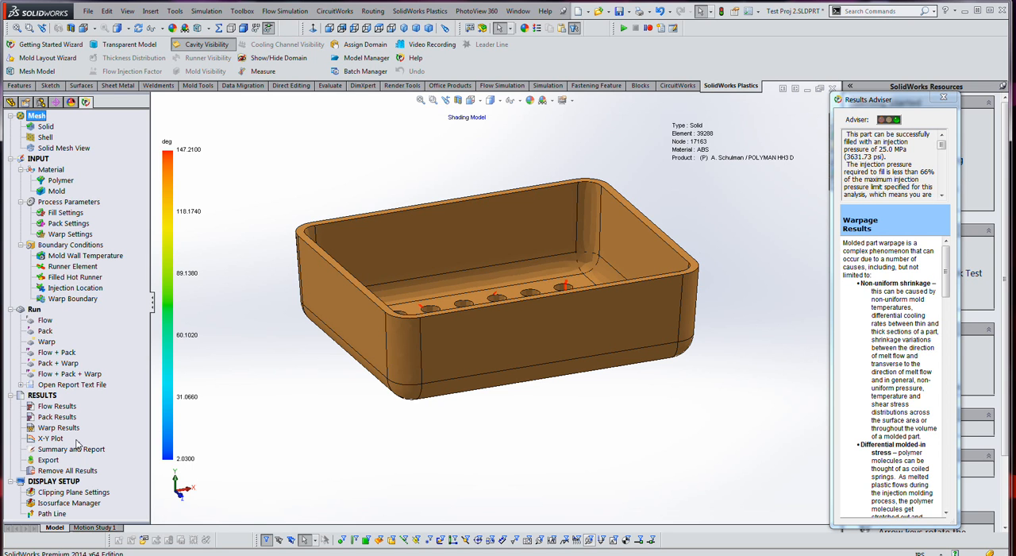
- Open the X-Y plot, examine the Max. Inlet Pressure curve over time and close the plot
double_click(45, 443)
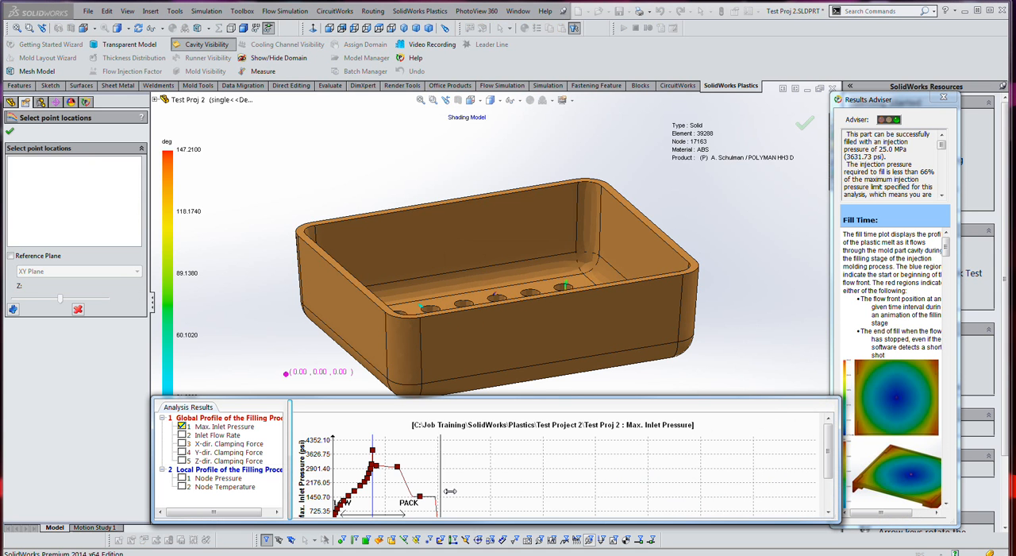
drag(831, 451, 831, 469)
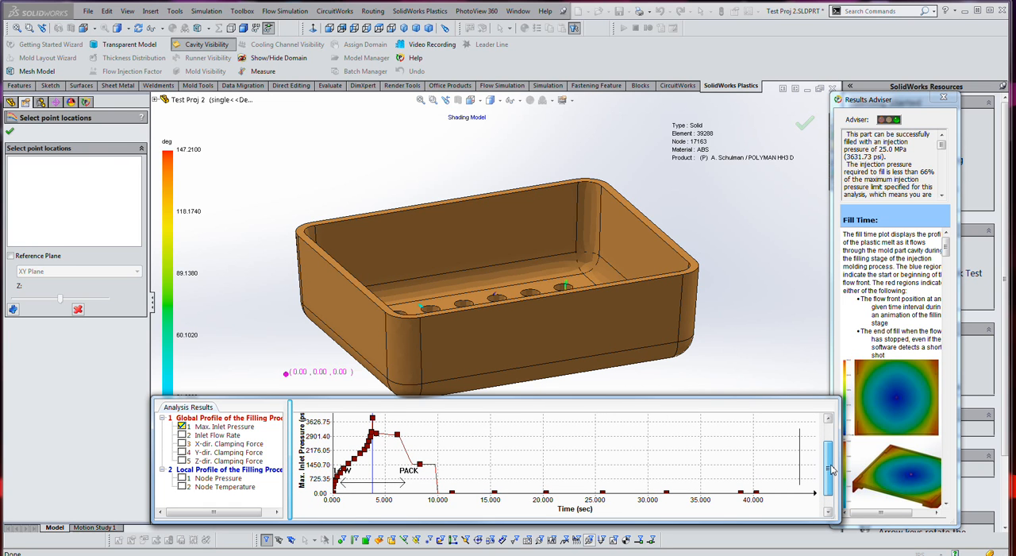
drag(831, 470, 835, 446)
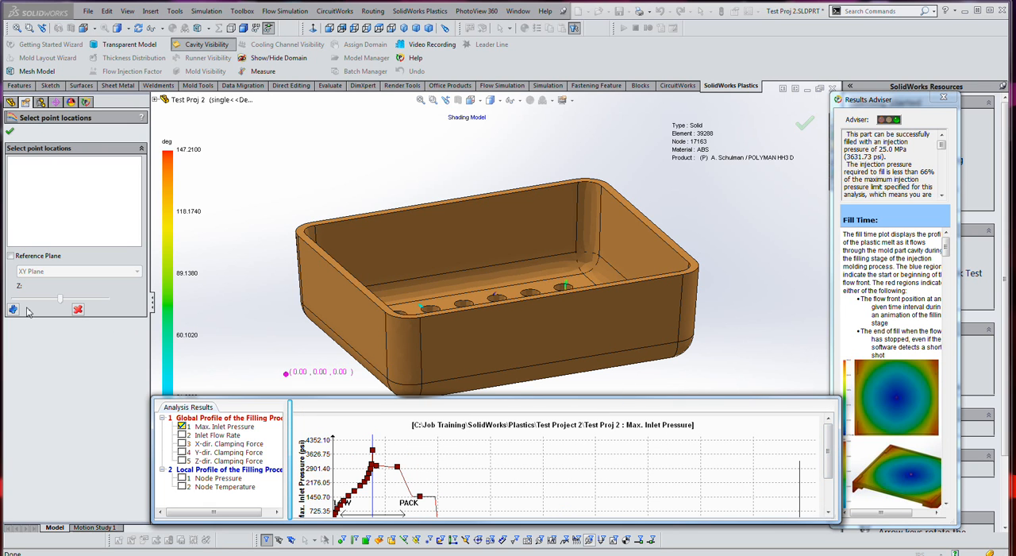
click(10, 131)
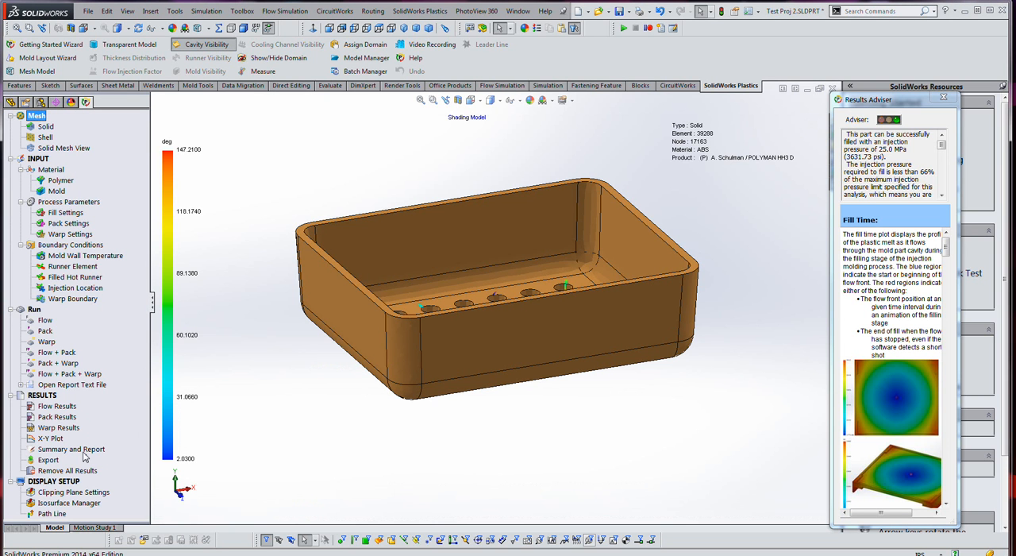